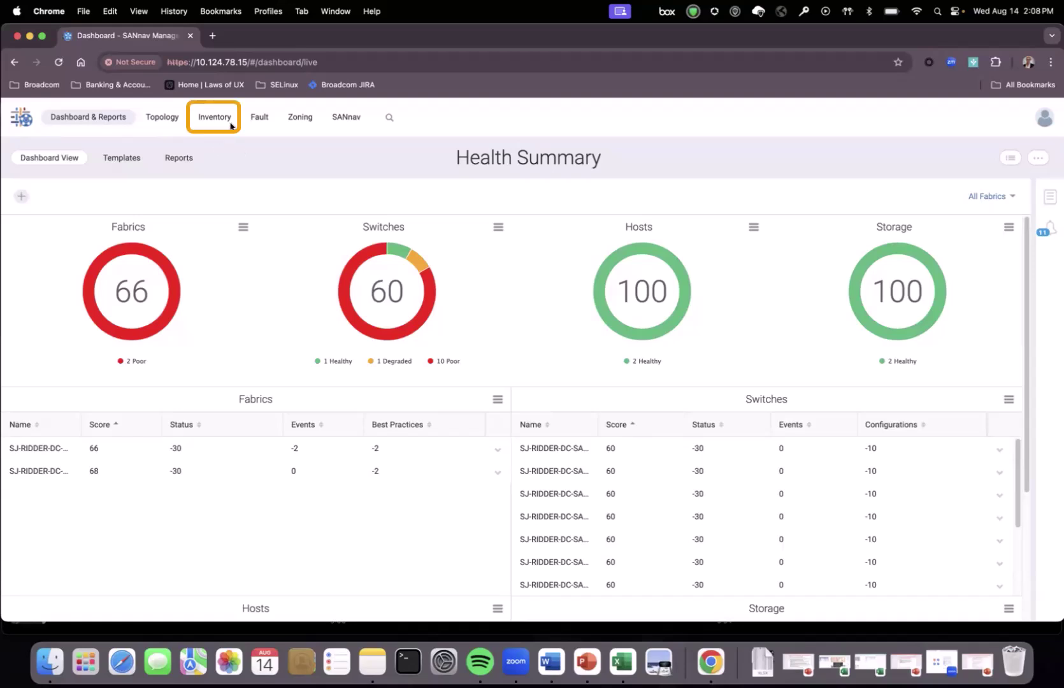
- Open the hosts inventory and show the action menu for host SJS1625W061223
{"action": "left_click", "coordinate": [220, 121]}
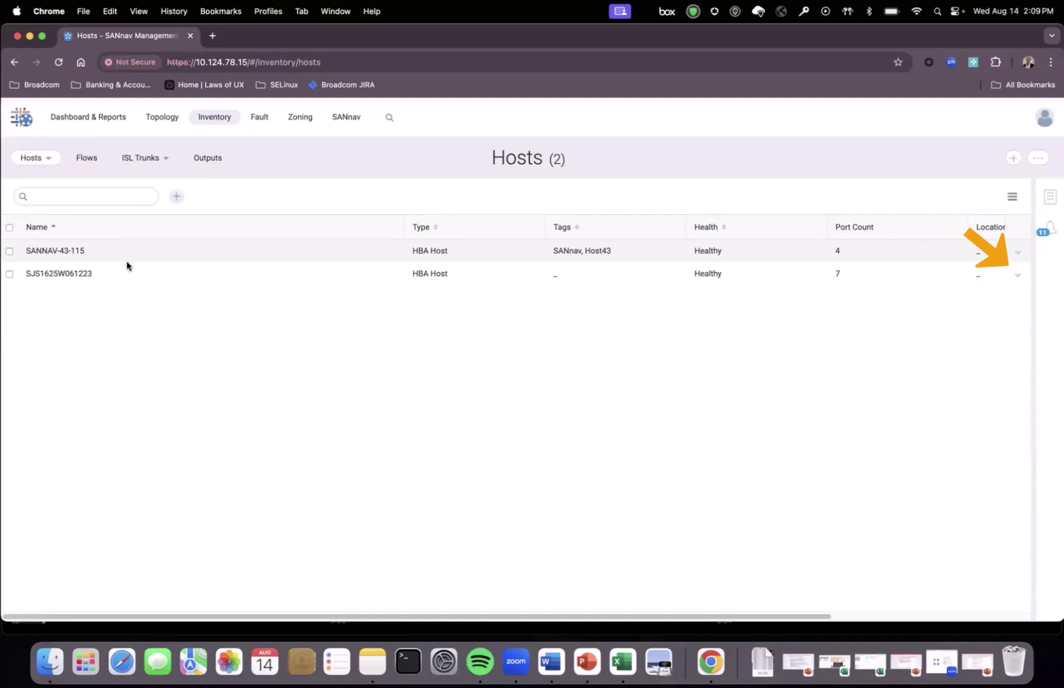
{"action": "left_click", "coordinate": [1018, 275]}
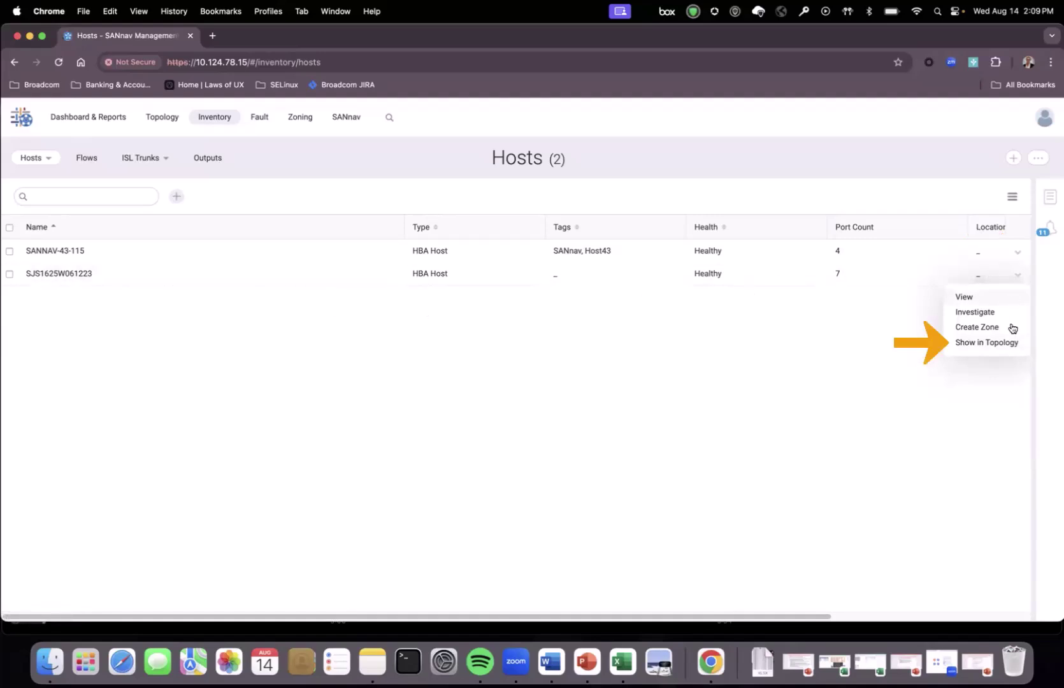
- Show SJS1625W061223 in the topology, inspect its storage arrays, then remove the host context
{"action": "left_click", "coordinate": [1004, 346]}
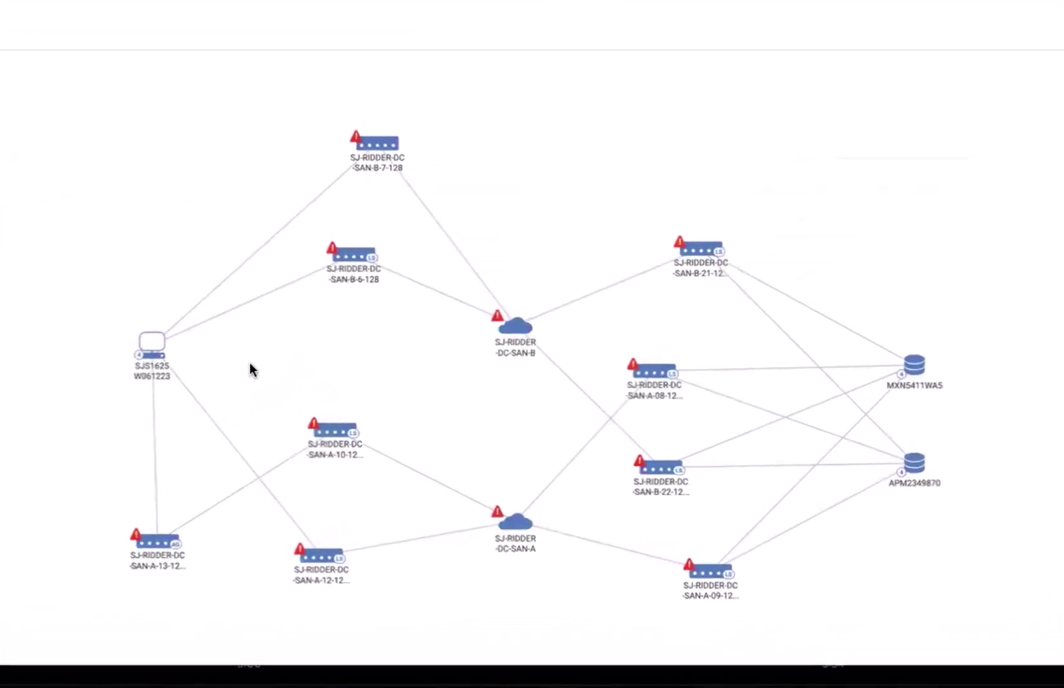
{"action": "left_click_drag", "start_coordinate": [148, 333], "coordinate": [89, 308]}
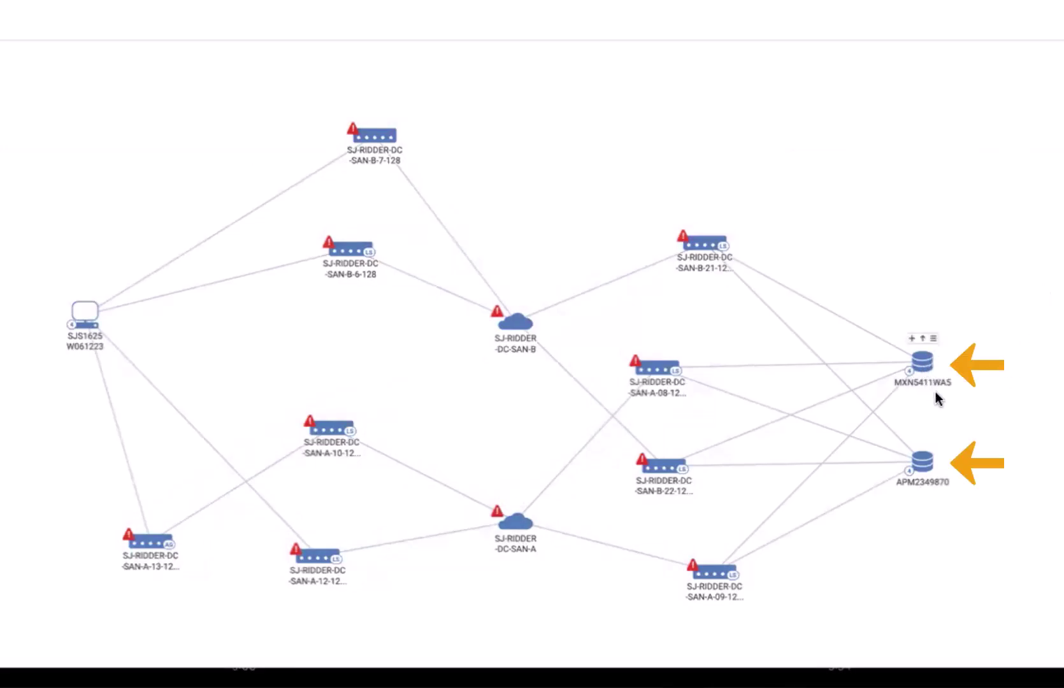
{"action": "mouse_move", "coordinate": [924, 466]}
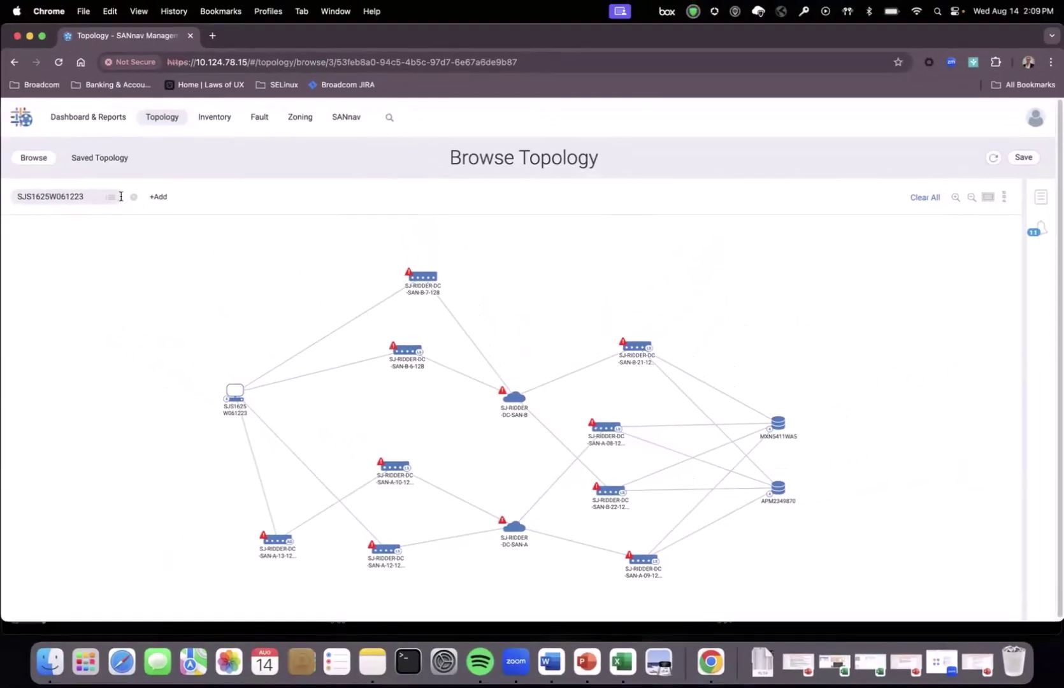
{"action": "left_click", "coordinate": [134, 197]}
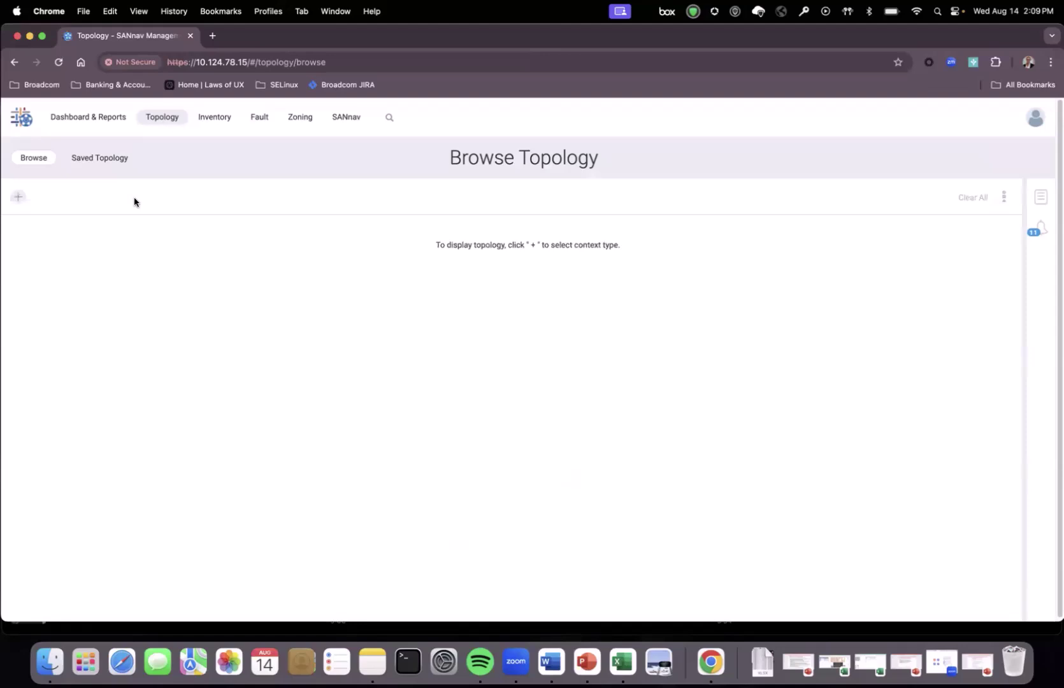
- Map host SANNAV-43-115 in Browse Topology across fabrics SJ-RIDDER-DC-SAN-A and SAN-B
{"action": "left_click", "coordinate": [18, 197]}
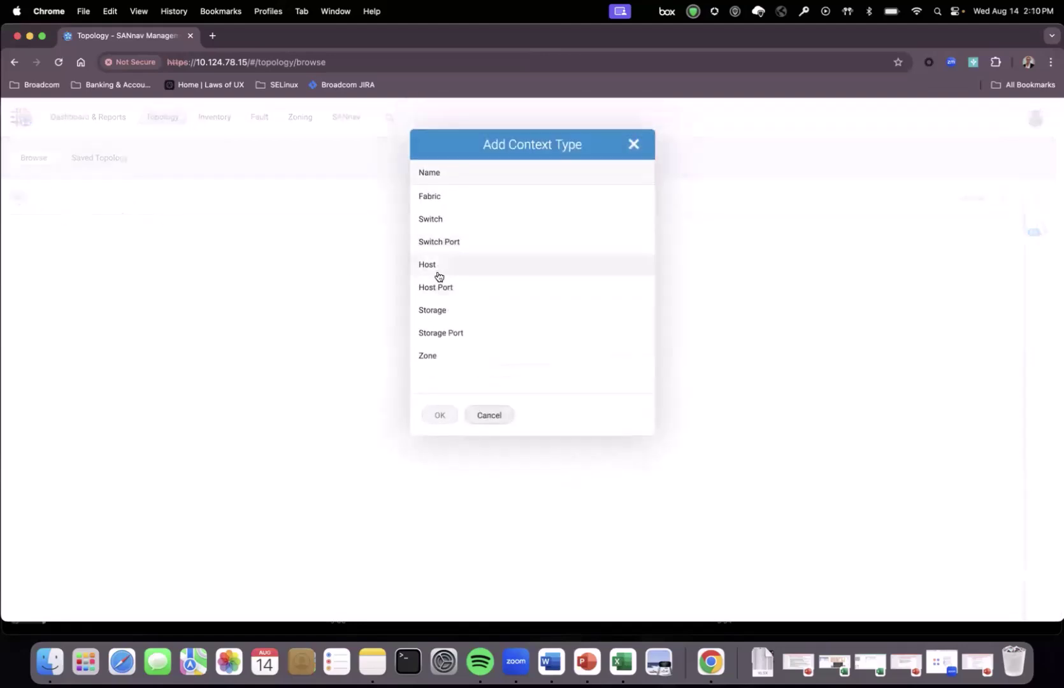
{"action": "left_click", "coordinate": [434, 265]}
{"action": "left_click", "coordinate": [441, 415]}
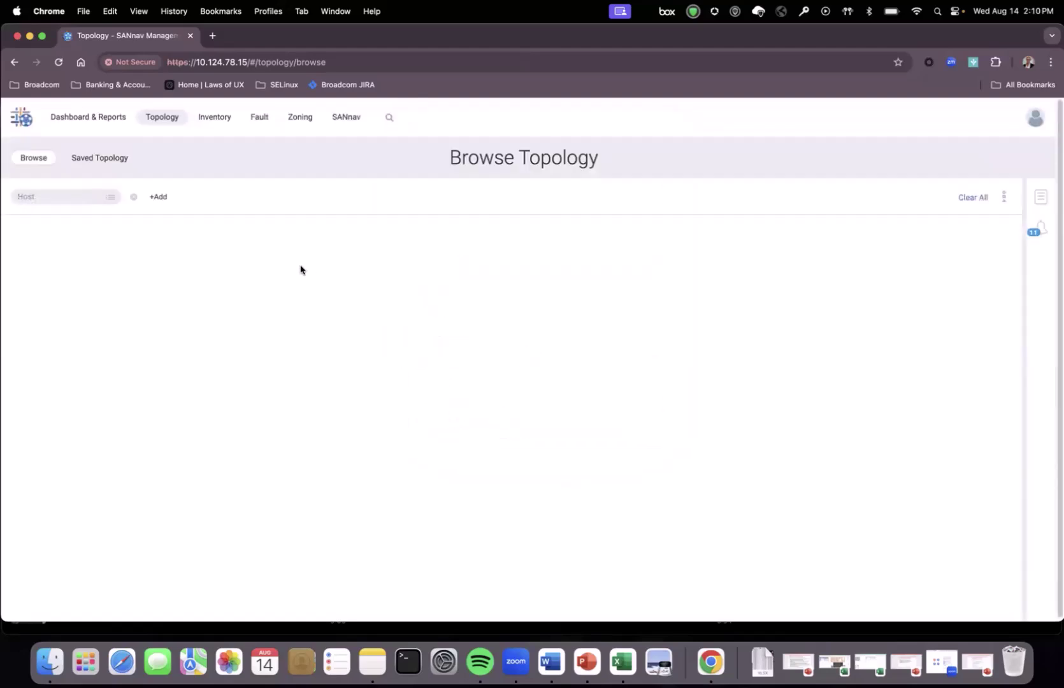
{"action": "left_click", "coordinate": [110, 199]}
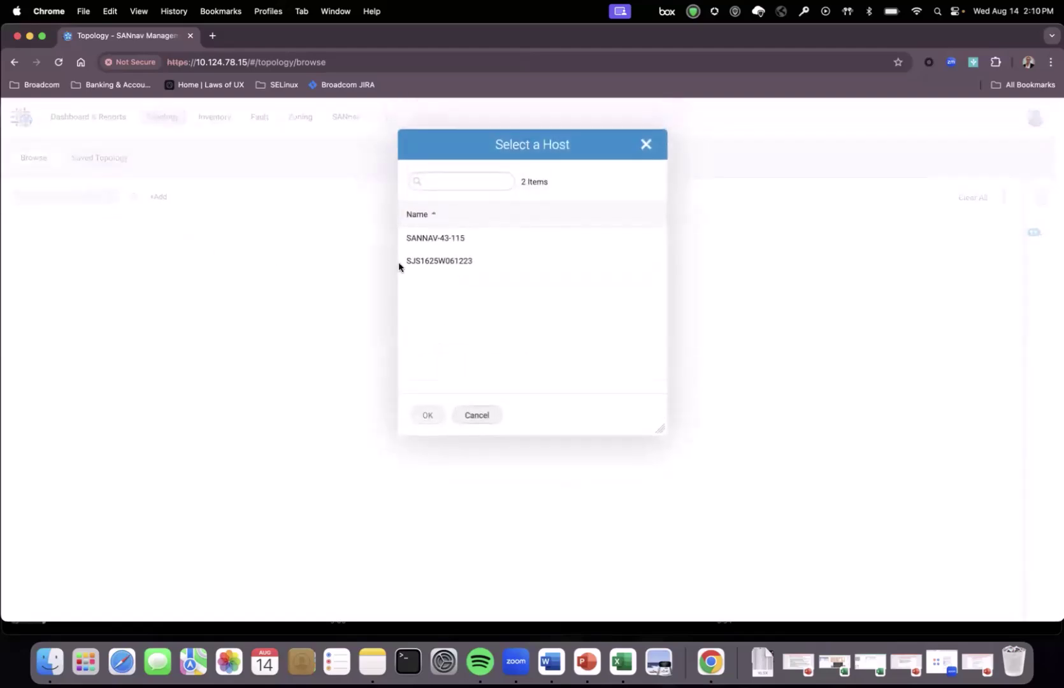
{"action": "left_click", "coordinate": [438, 238]}
{"action": "left_click", "coordinate": [427, 415]}
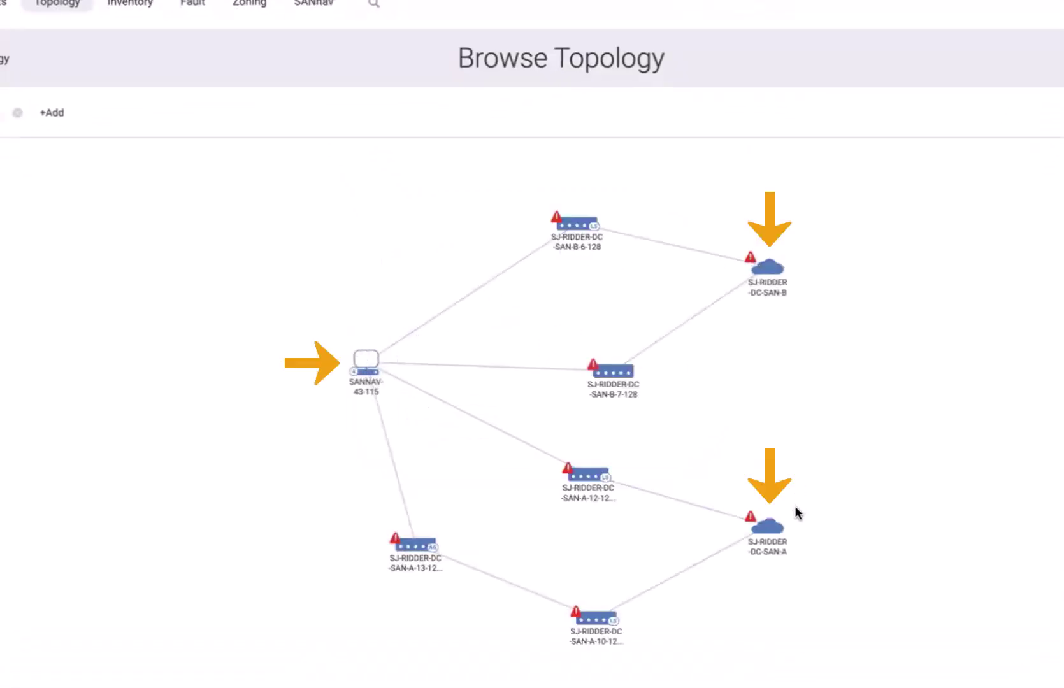
{"action": "mouse_move", "coordinate": [369, 372]}
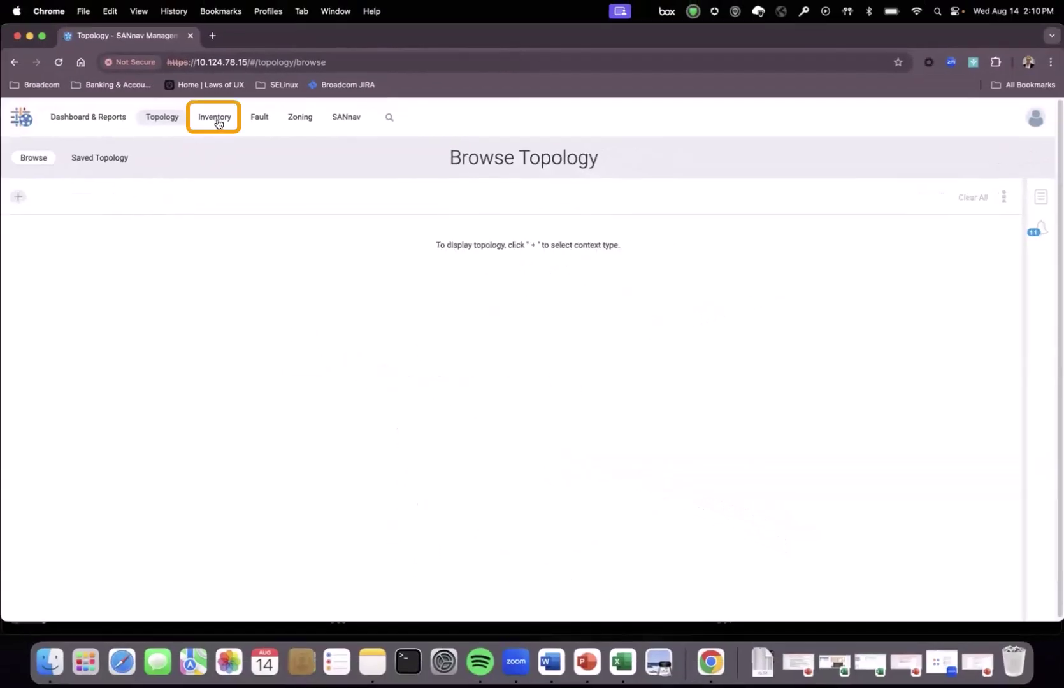
- Open SANNAV-43-115's details, select all four host ports, and show their actions
{"action": "left_click", "coordinate": [217, 121]}
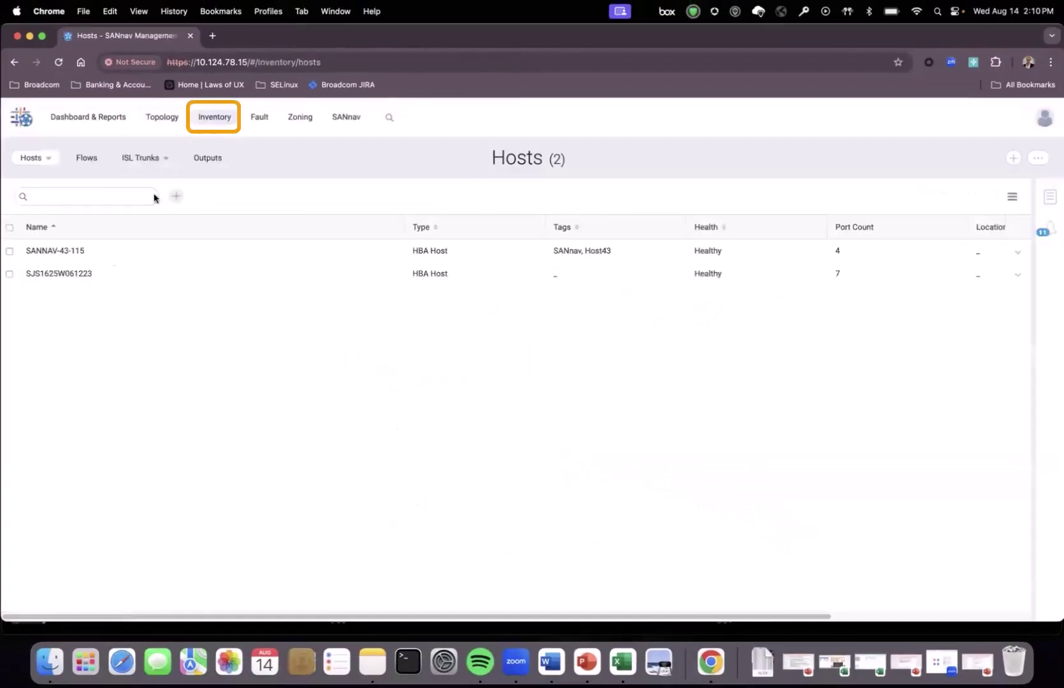
{"action": "left_click", "coordinate": [70, 253]}
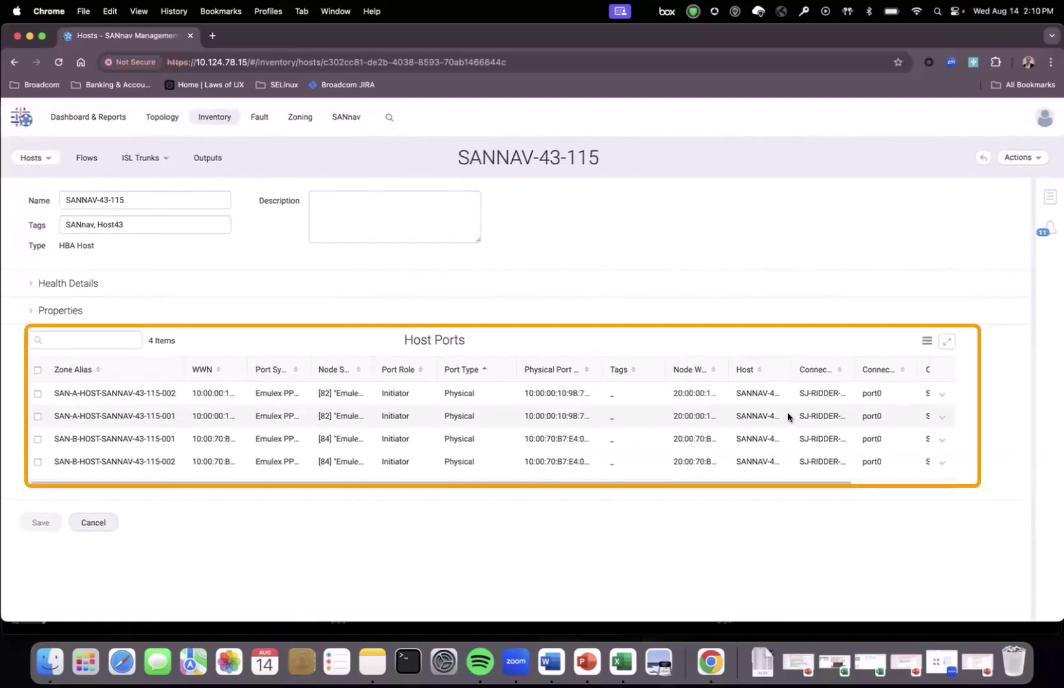
{"action": "left_click", "coordinate": [37, 372]}
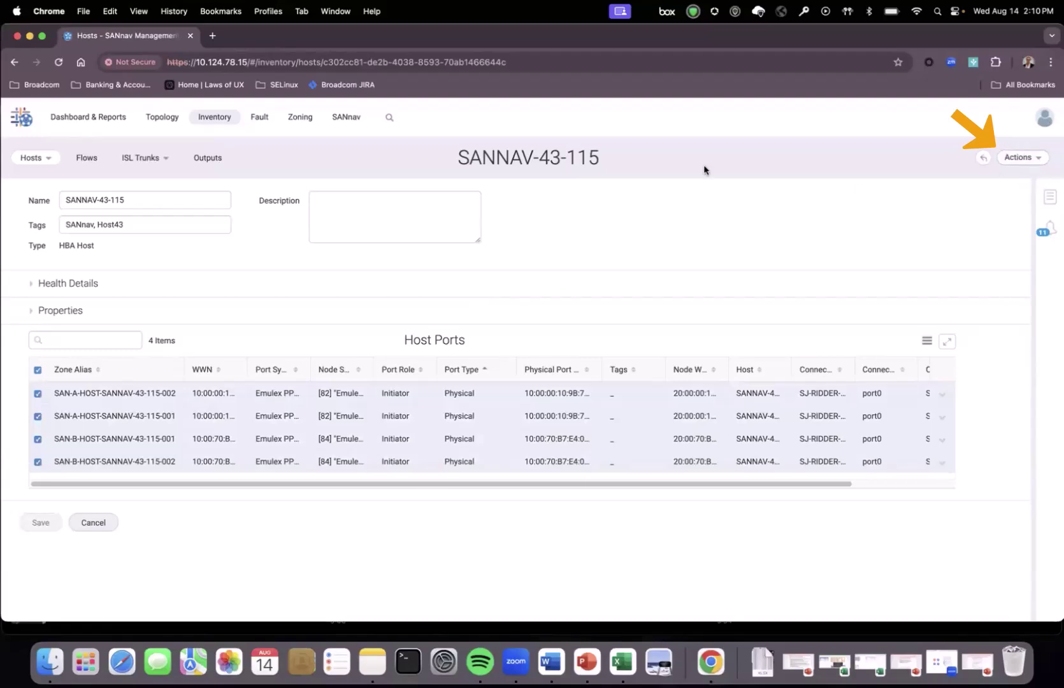
{"action": "left_click", "coordinate": [1023, 162]}
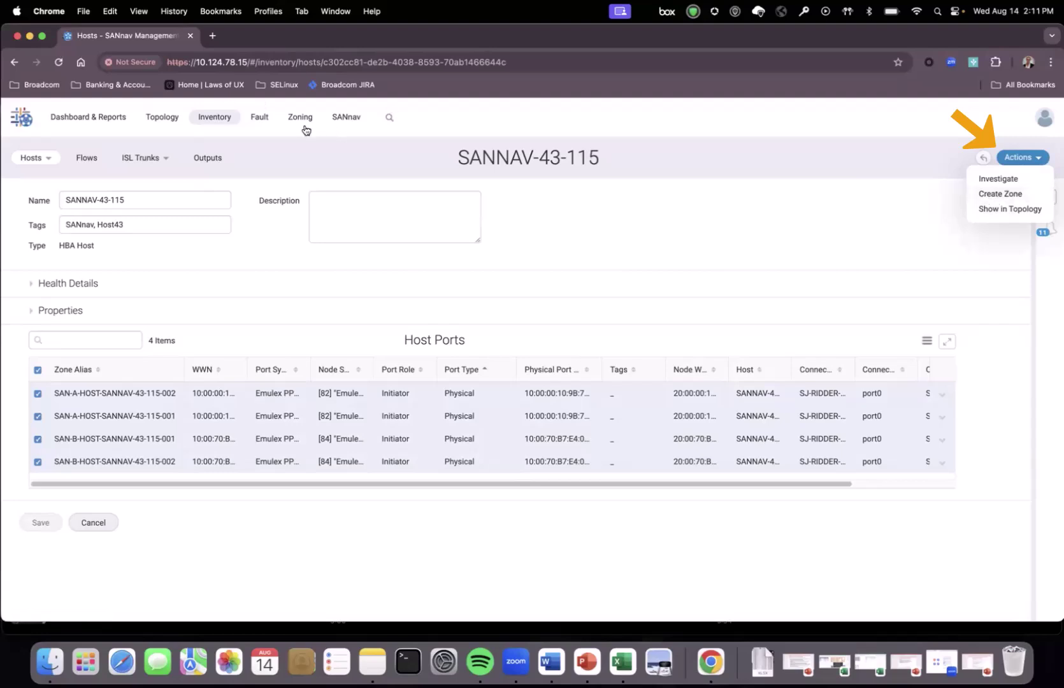
- Start a new zone for the host ports, keeping the *-T policy and Peer Zone type
{"action": "left_click", "coordinate": [986, 194]}
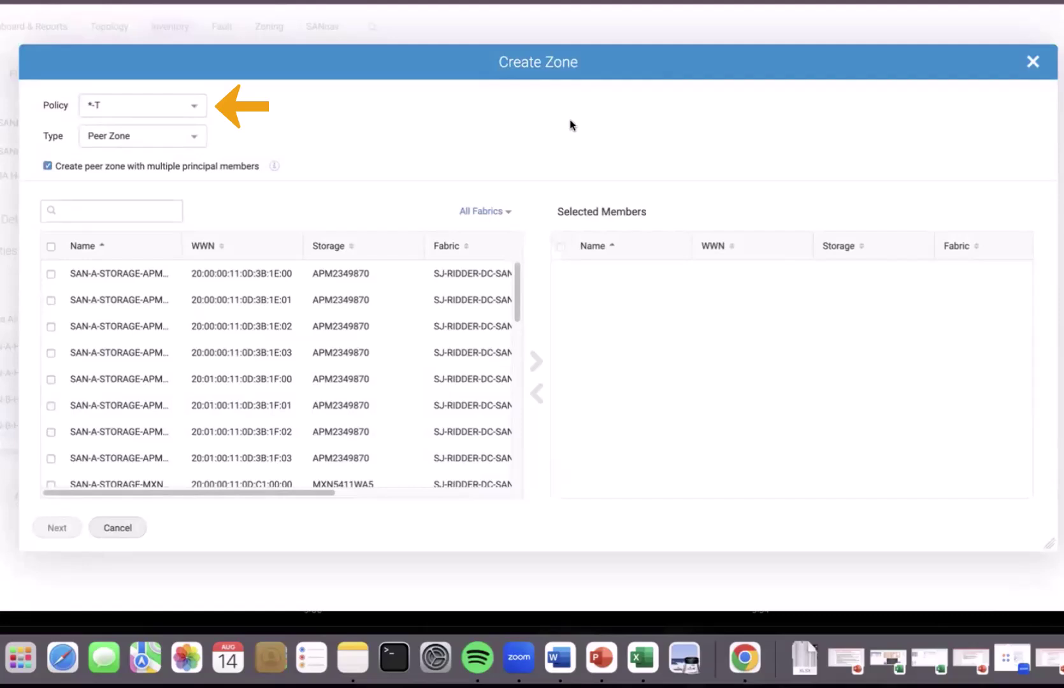
{"action": "left_click", "coordinate": [194, 109]}
{"action": "left_click", "coordinate": [194, 110]}
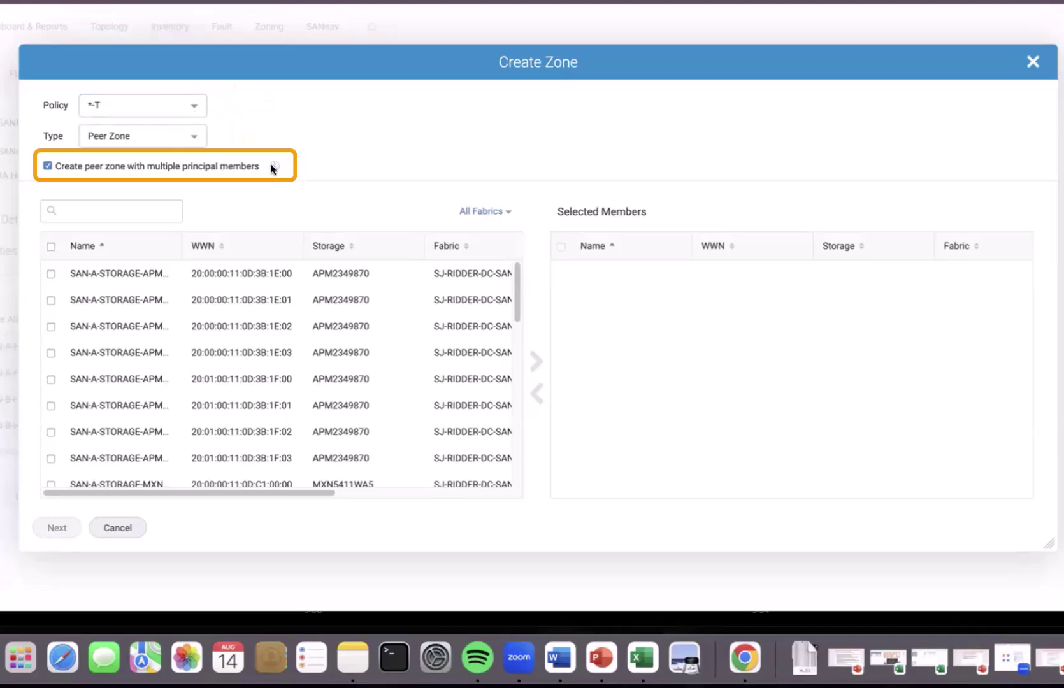
- Filter candidates for APM and add all APM2349870 storage ports as members
{"action": "mouse_move", "coordinate": [273, 167]}
{"action": "left_click", "coordinate": [101, 213]}
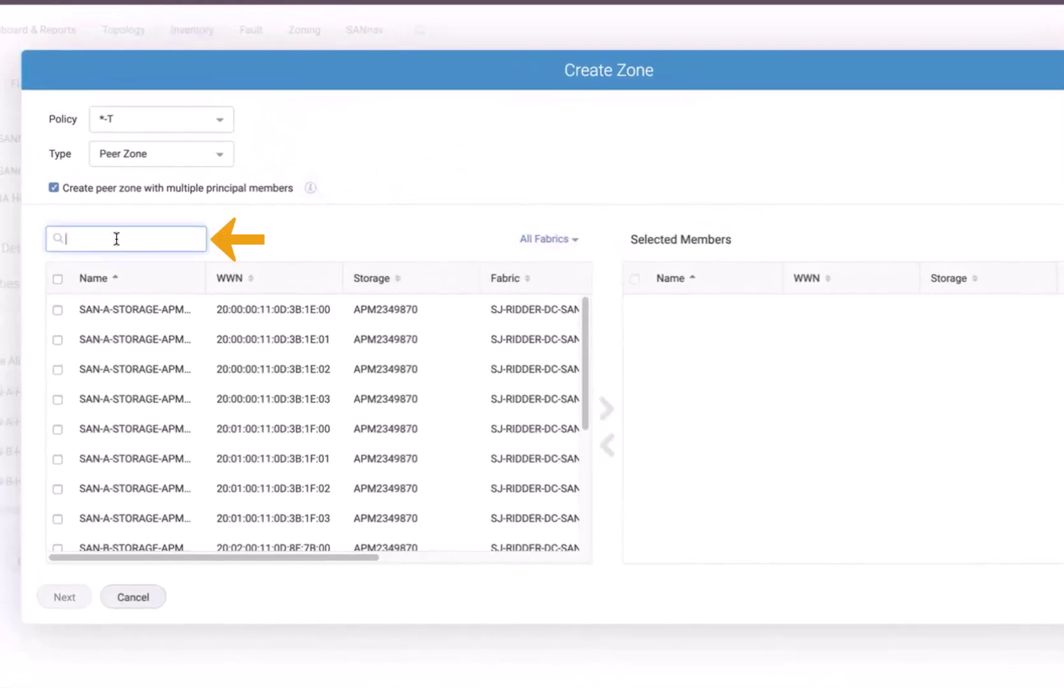
{"action": "type", "text": "APM"}
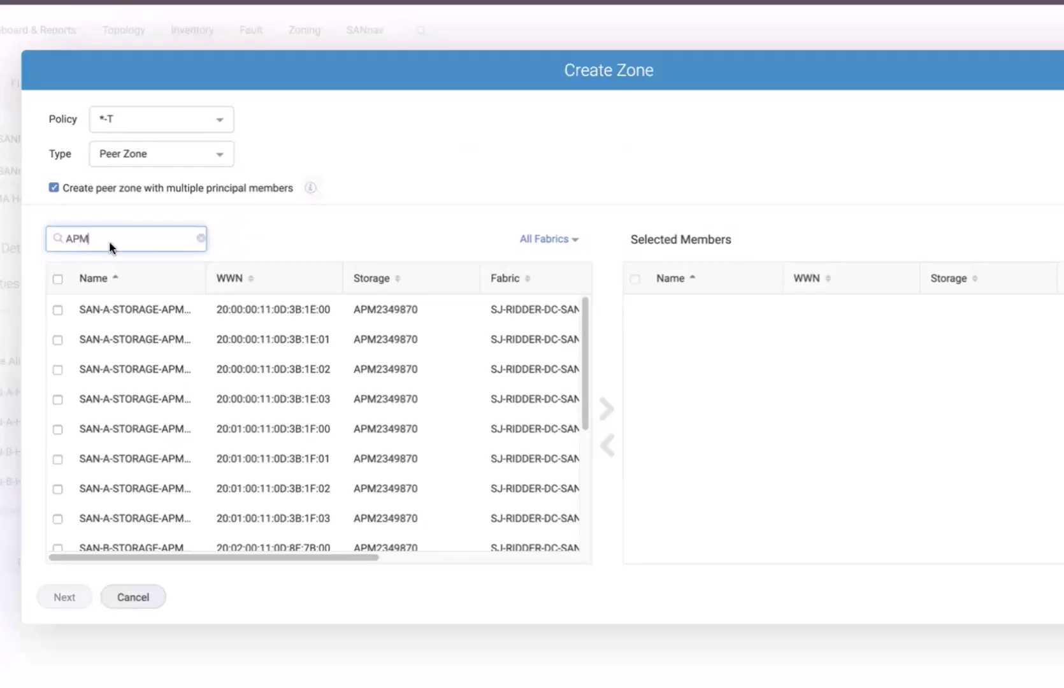
{"action": "left_click_drag", "start_coordinate": [203, 281], "coordinate": [299, 277]}
{"action": "scroll", "coordinate": [181, 334], "scroll_direction": "down", "scroll_amount": 3}
{"action": "scroll", "coordinate": [181, 333], "scroll_direction": "down", "scroll_amount": 3}
{"action": "scroll", "coordinate": [143, 317], "scroll_direction": "up", "scroll_amount": 5}
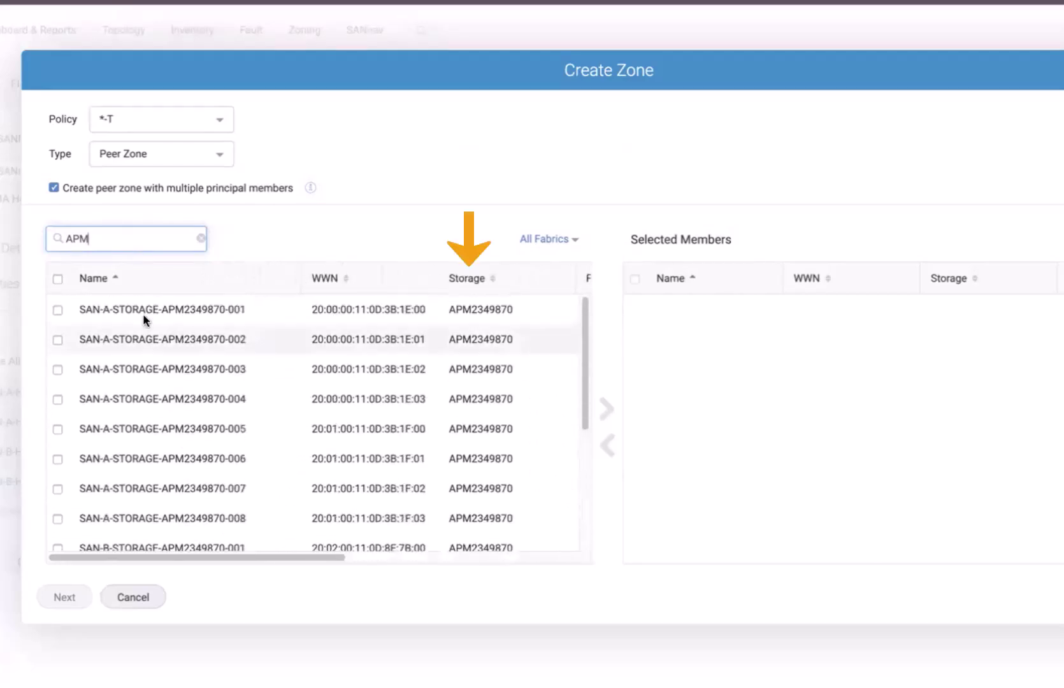
{"action": "left_click", "coordinate": [57, 279]}
{"action": "left_click", "coordinate": [606, 408]}
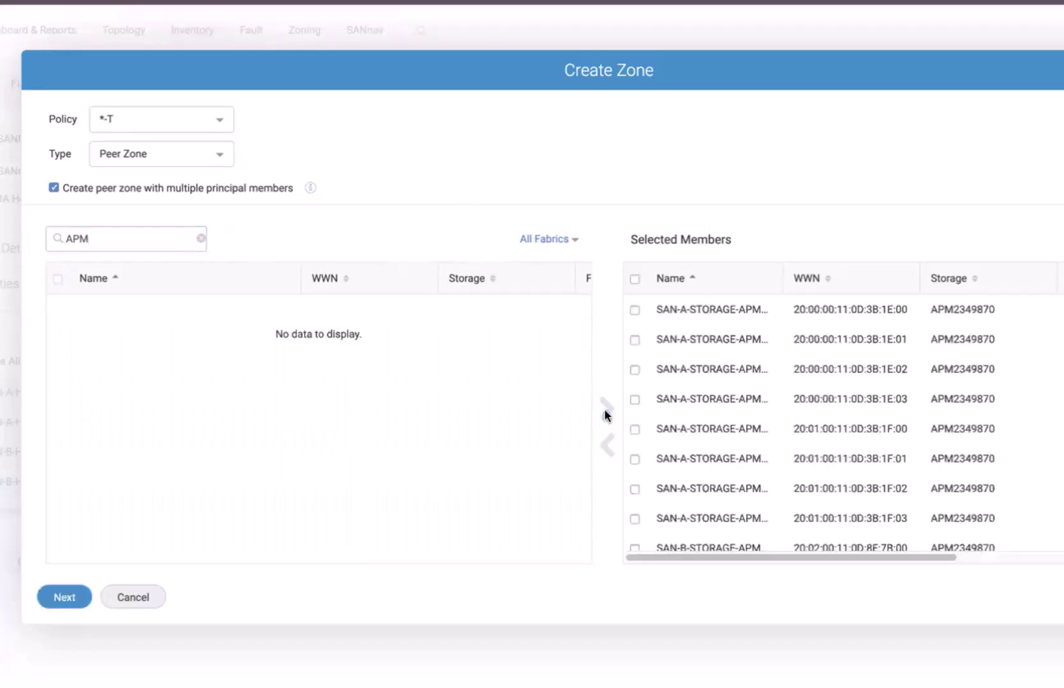
- Proceed to the review of two Peer zones, each with 2 initiators and 8 targets, Activate on
{"action": "left_click", "coordinate": [64, 598]}
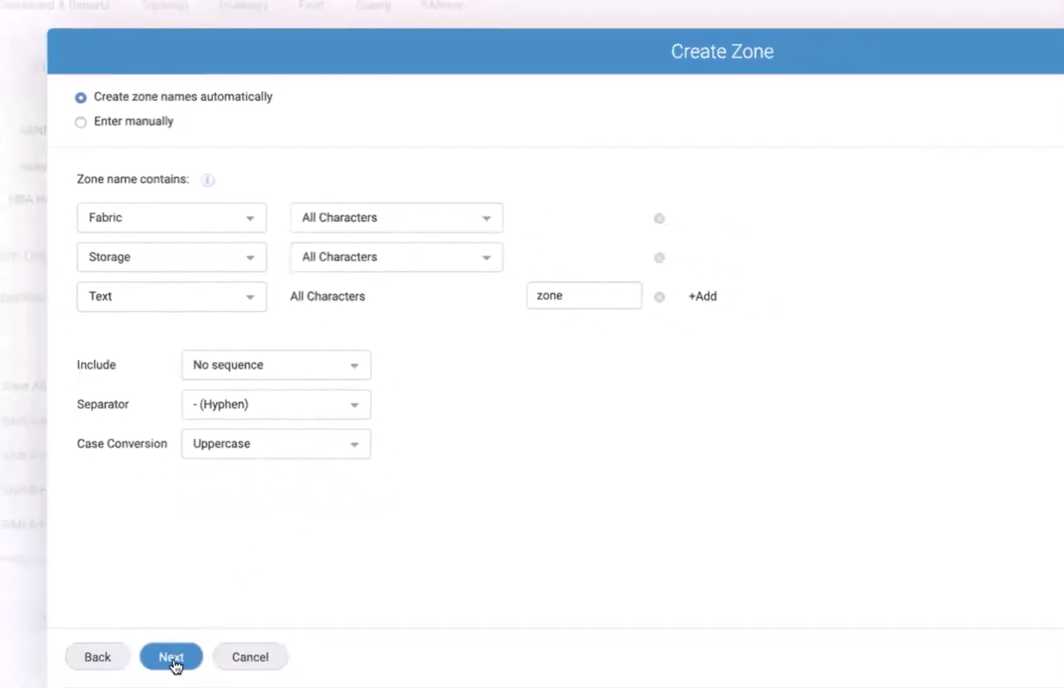
{"action": "left_click", "coordinate": [172, 658]}
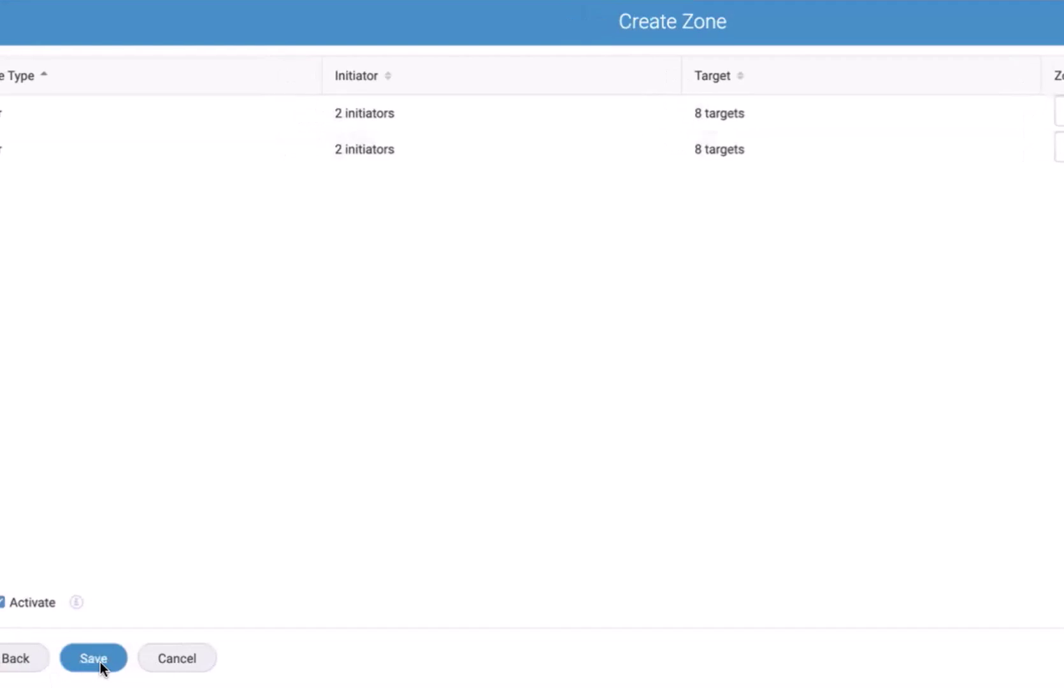
{"action": "mouse_move", "coordinate": [105, 611]}
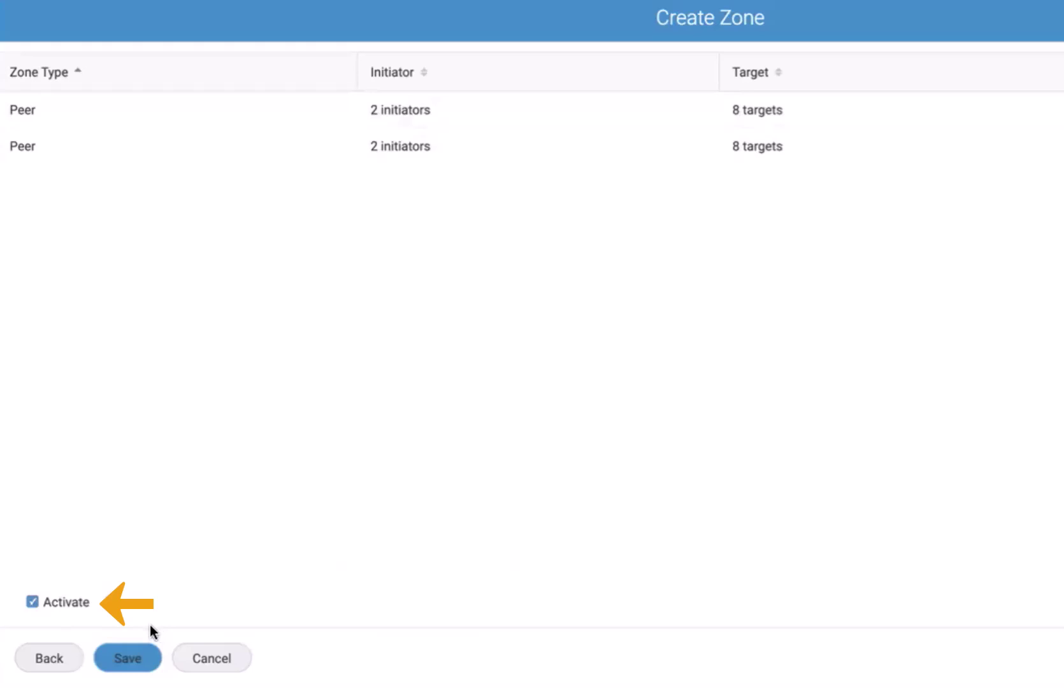
- Save and activate both APM2349870 peer zones, accepting the disruption warning
{"action": "left_click", "coordinate": [127, 660]}
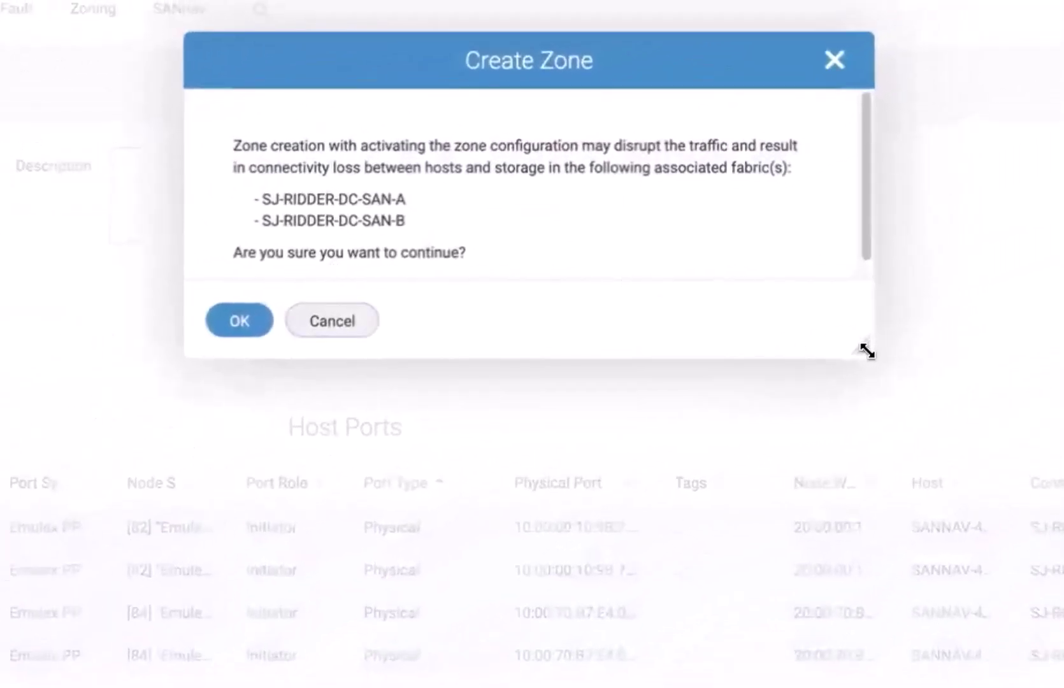
{"action": "left_click_drag", "start_coordinate": [864, 349], "coordinate": [905, 428]}
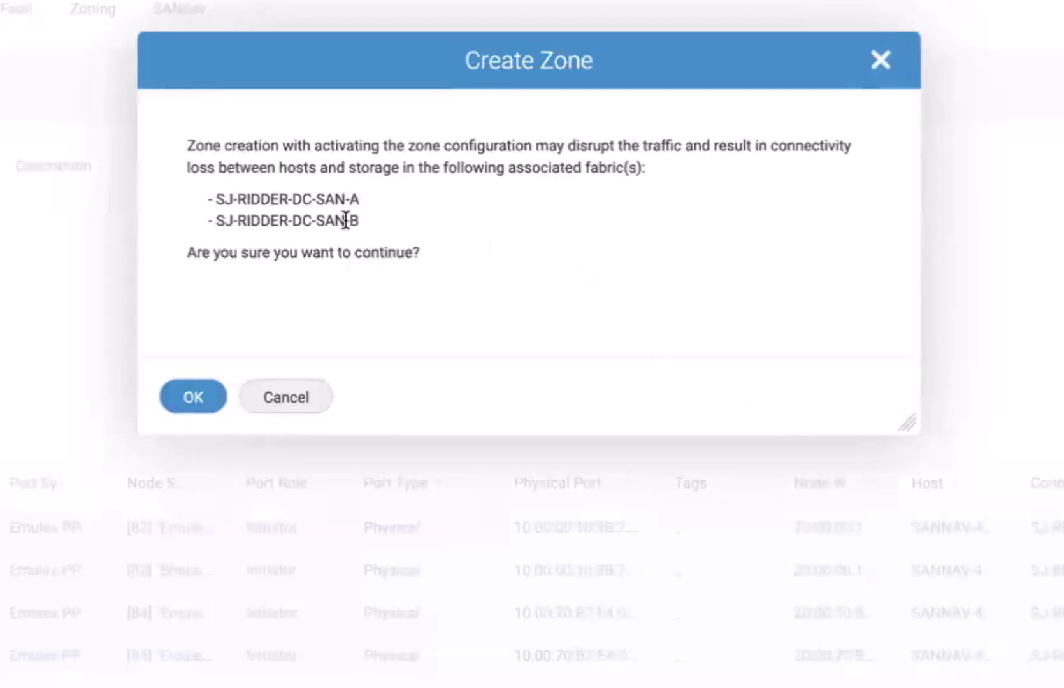
{"action": "left_click", "coordinate": [193, 400]}
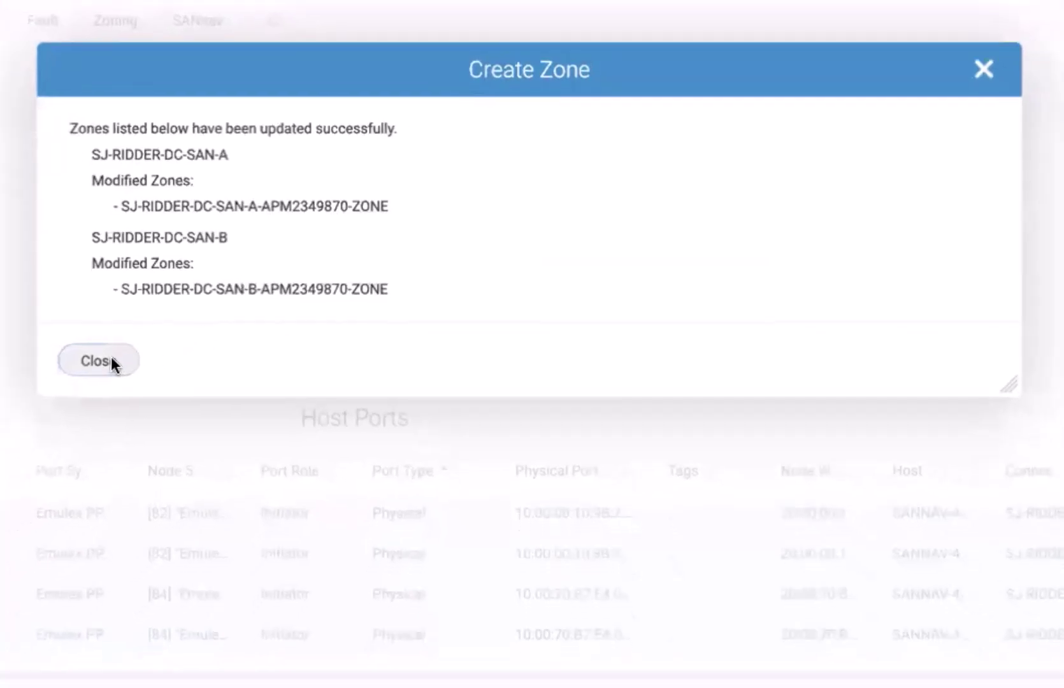
{"action": "left_click", "coordinate": [99, 367]}
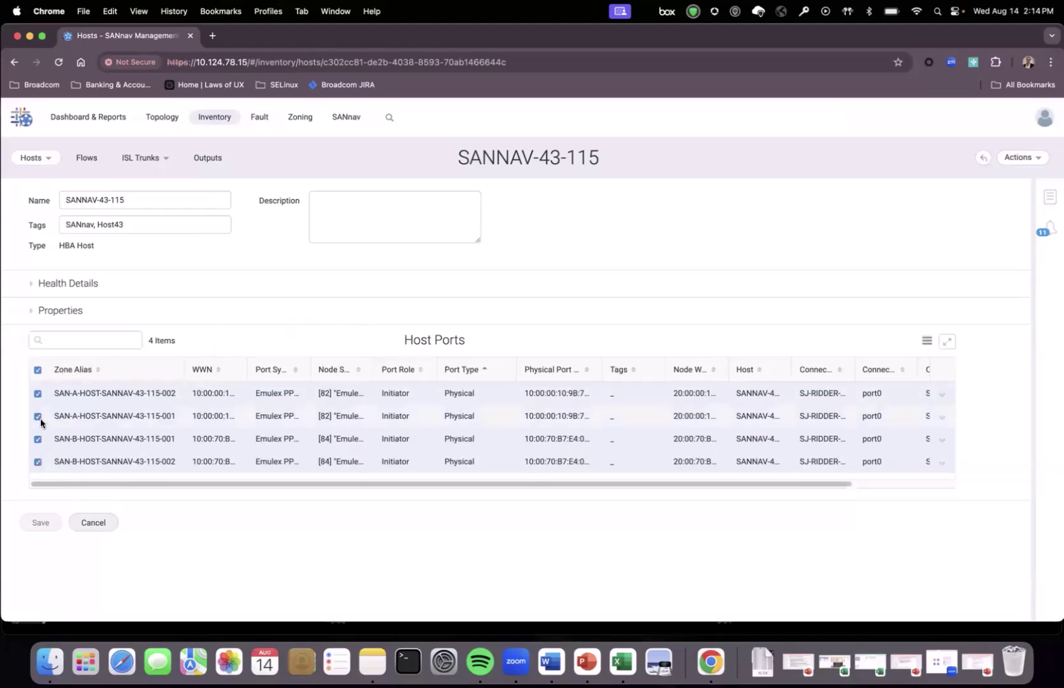
- Create another zone filtered by MX, adding all MXN5411WA5 storage ports, and advance to naming
{"action": "left_click", "coordinate": [1023, 160]}
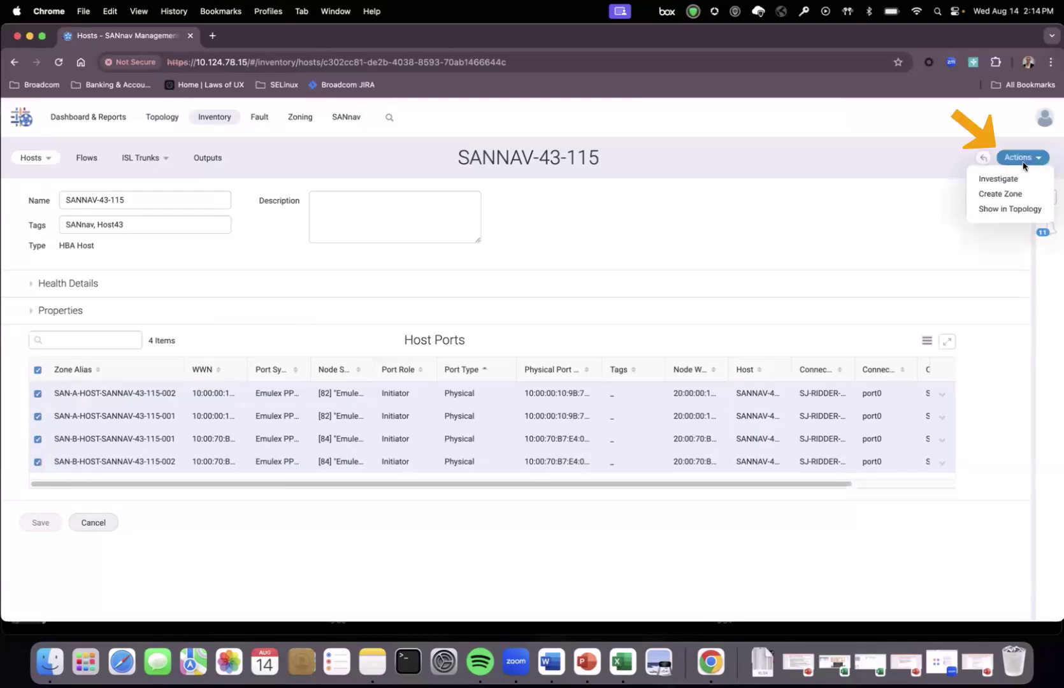
{"action": "left_click", "coordinate": [1004, 194]}
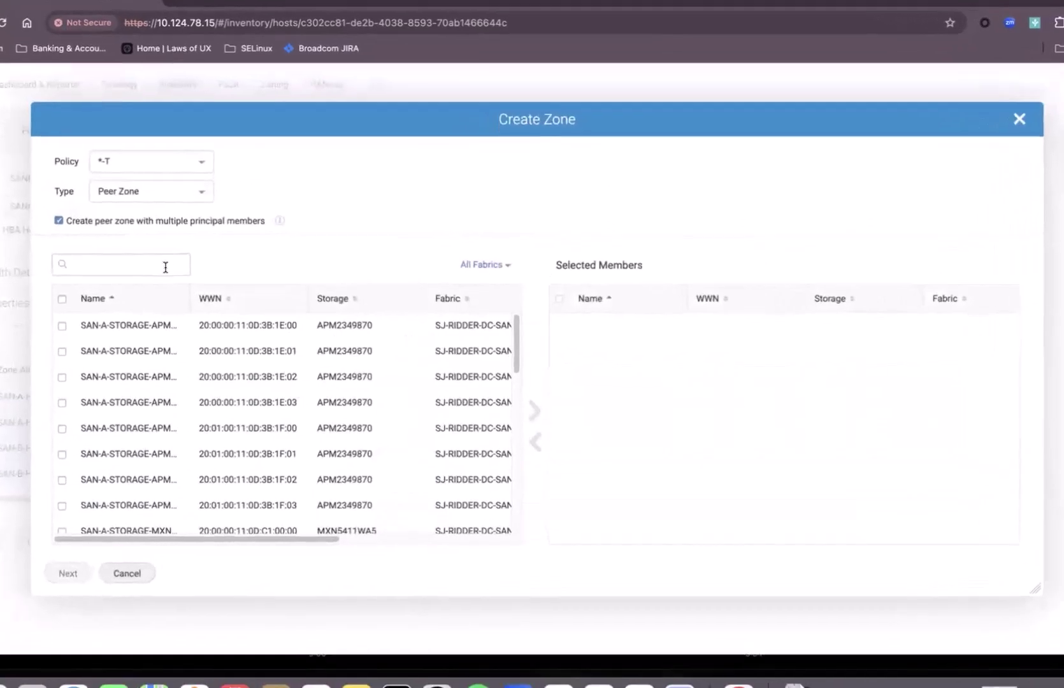
{"action": "type", "text": "MXN"}
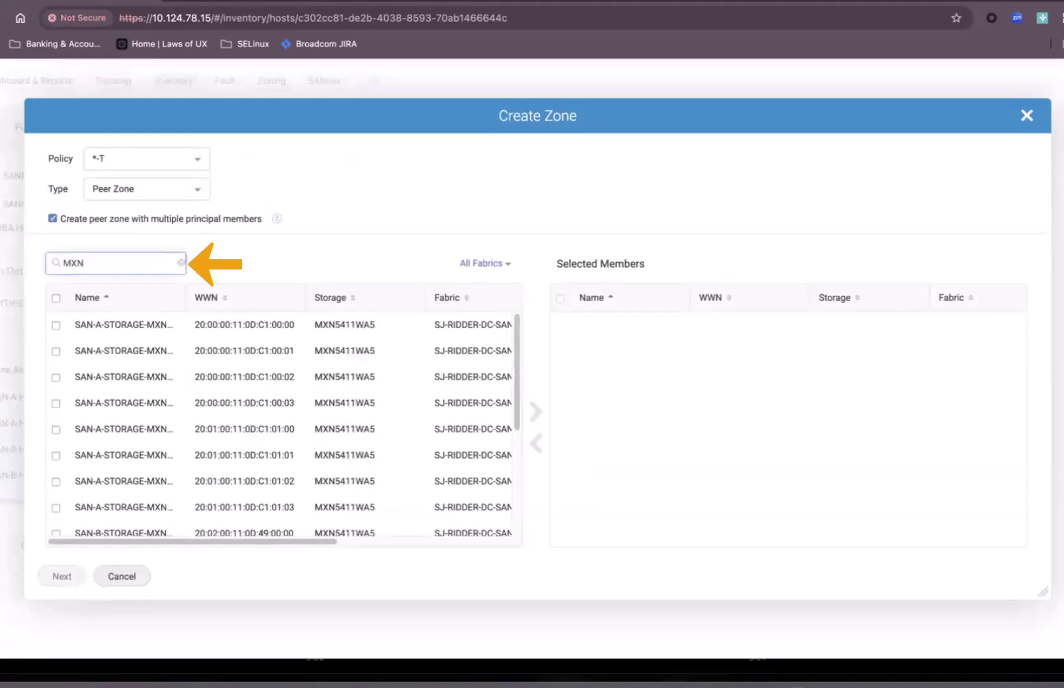
{"action": "left_click_drag", "start_coordinate": [182, 297], "coordinate": [194, 297]}
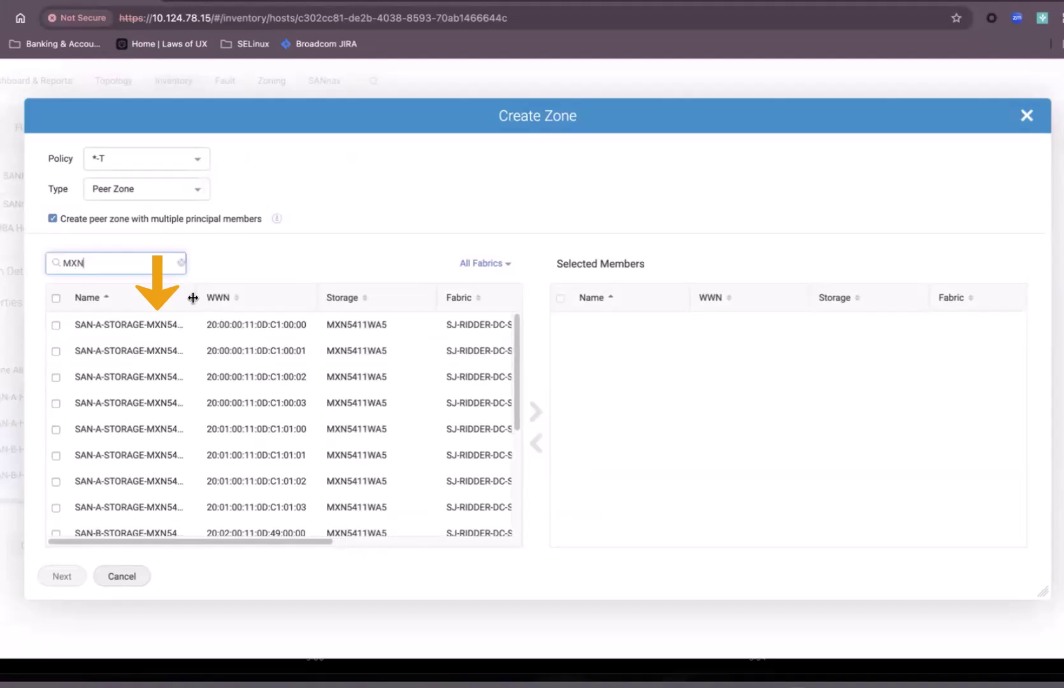
{"action": "left_click", "coordinate": [56, 298]}
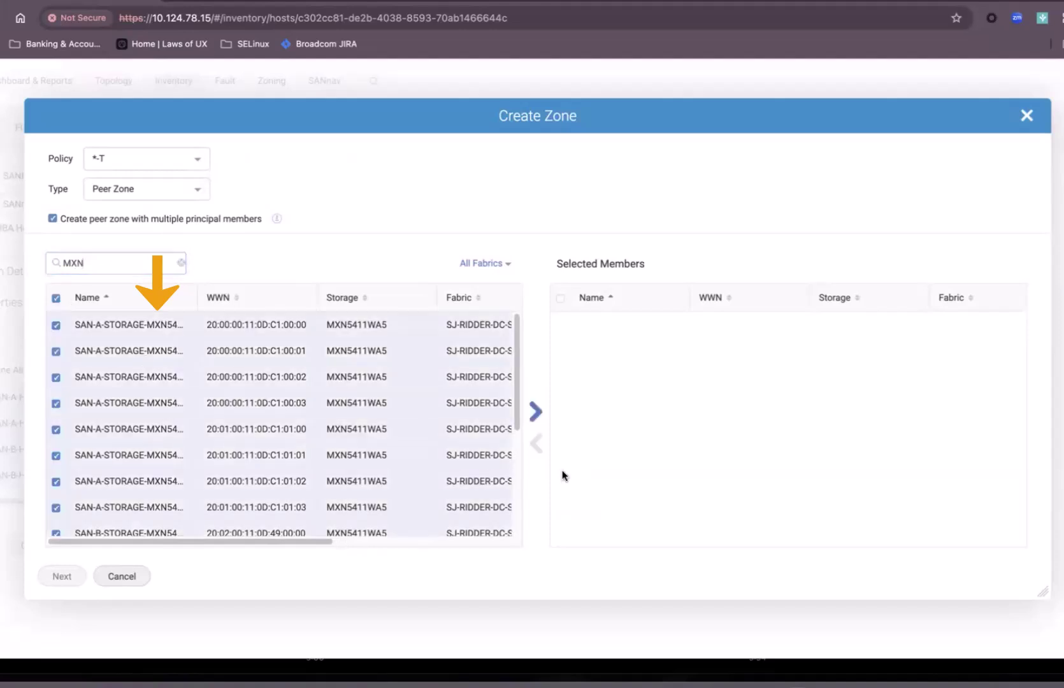
{"action": "left_click", "coordinate": [536, 411]}
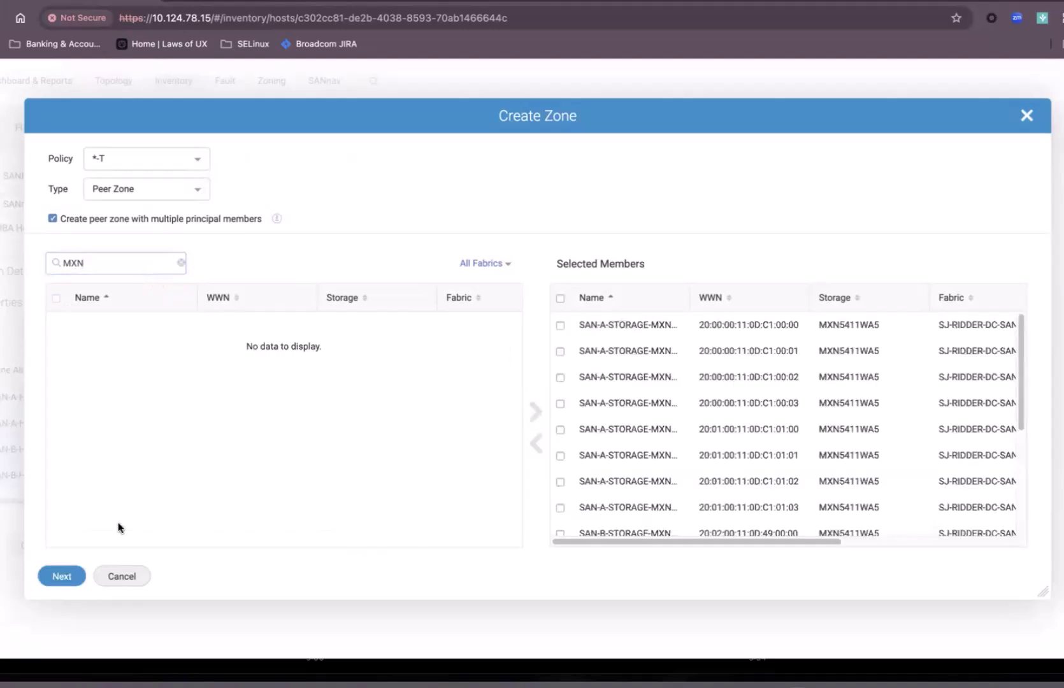
{"action": "left_click", "coordinate": [64, 577]}
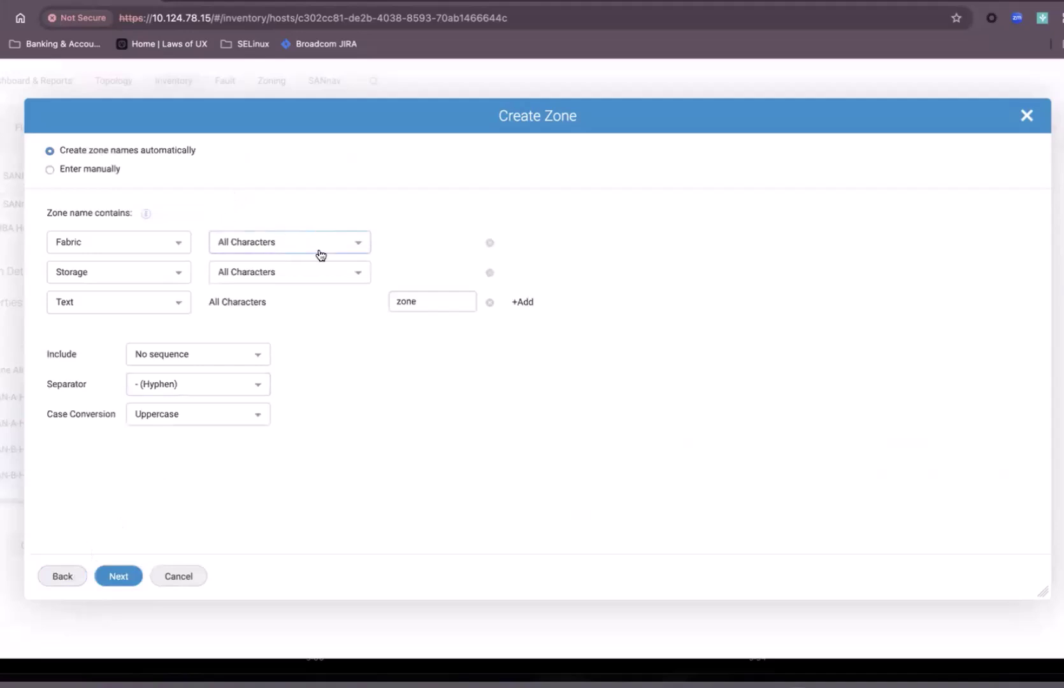
- Keep automatic names, then save and activate the MXN5411WA5 zones in SAN-A and SAN-B
{"action": "left_click", "coordinate": [118, 581]}
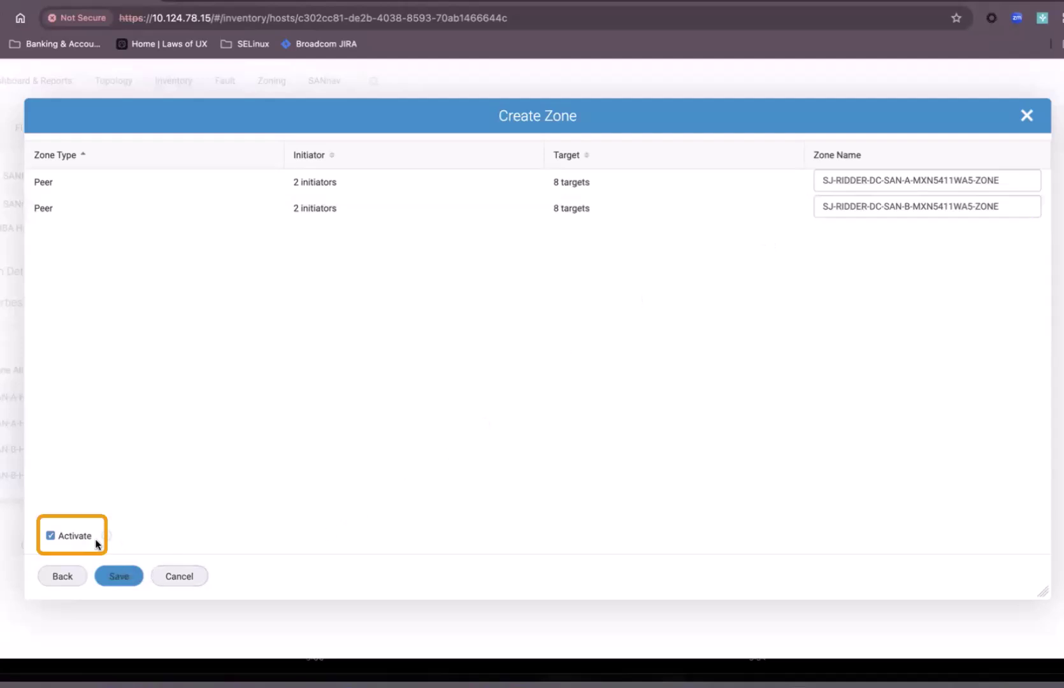
{"action": "left_click", "coordinate": [121, 576]}
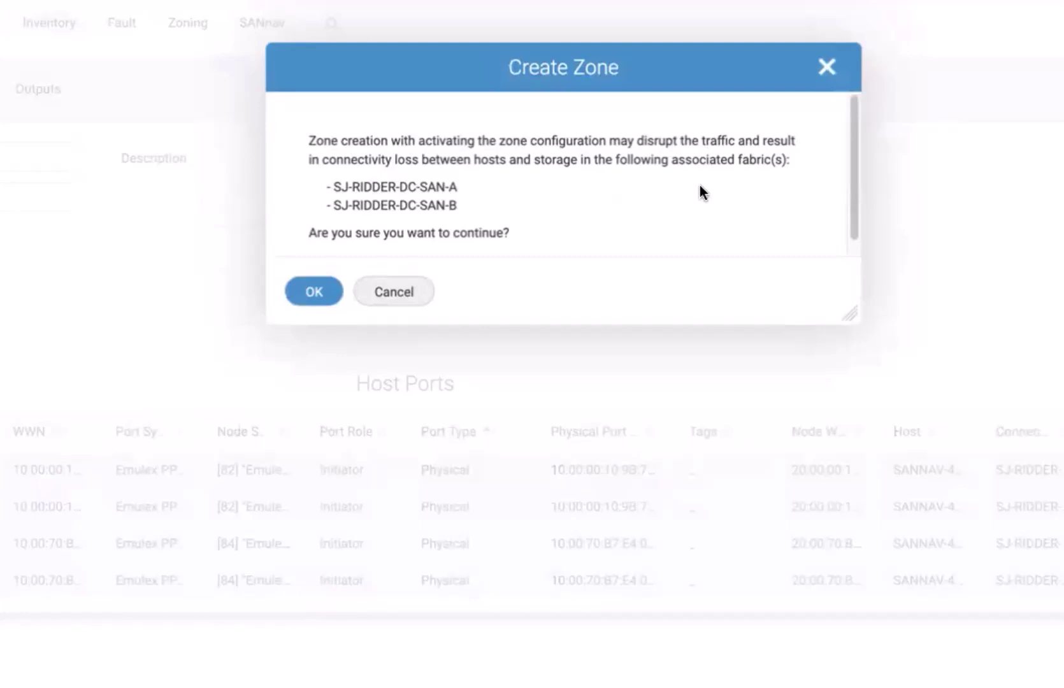
{"action": "left_click", "coordinate": [320, 293]}
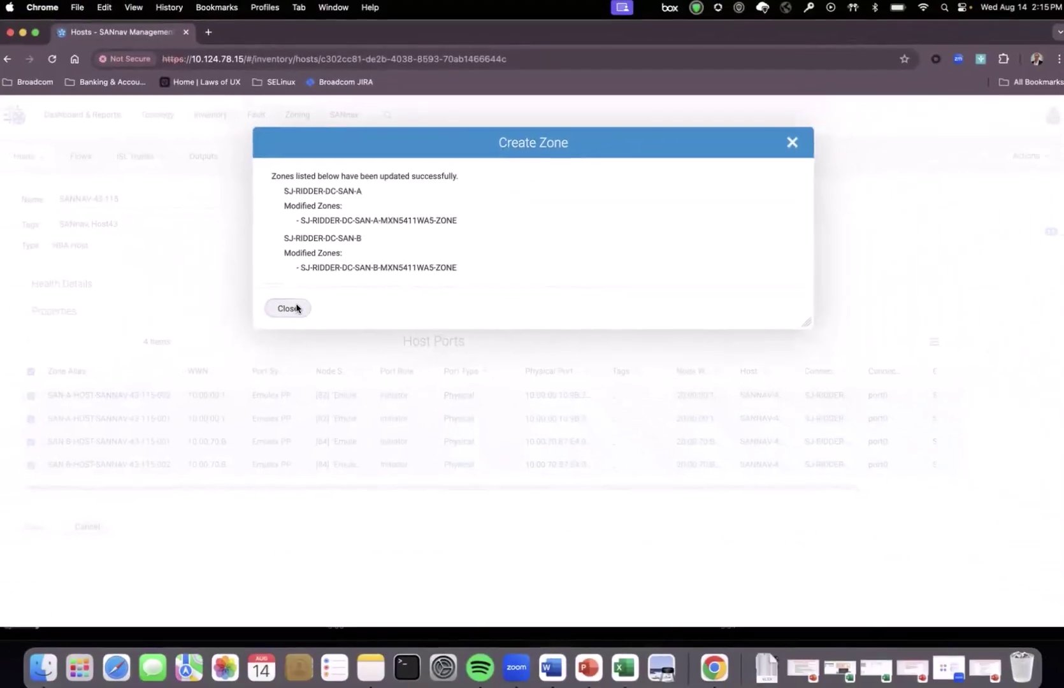
{"action": "left_click", "coordinate": [290, 309]}
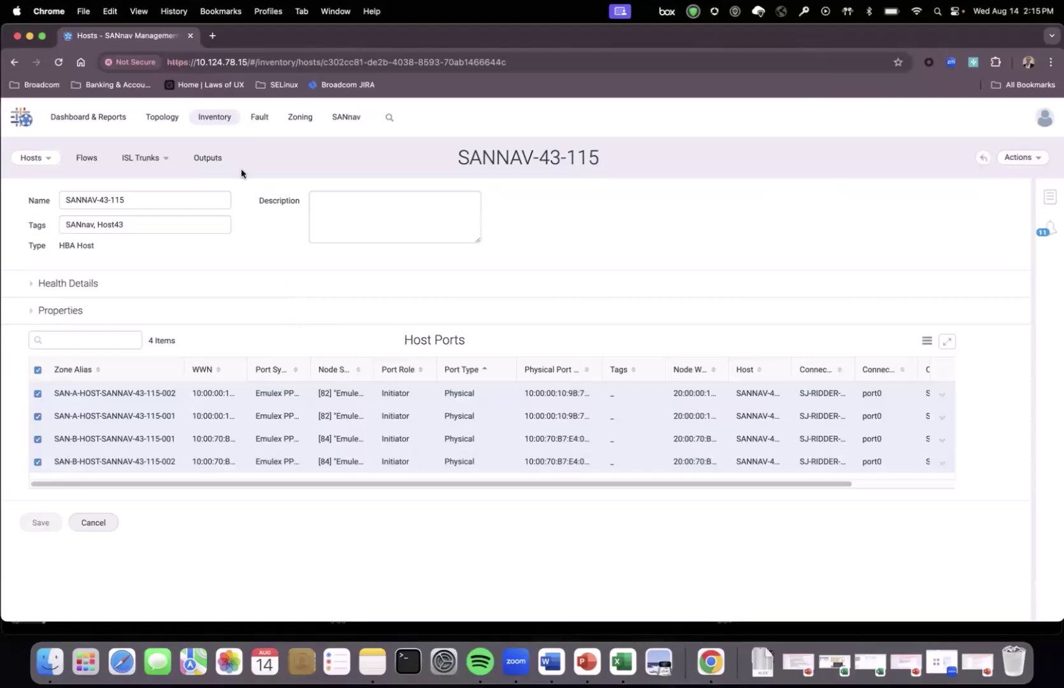
- Show host SANNAV-43-115 in Browse Topology and reposition its node
{"action": "left_click", "coordinate": [156, 118]}
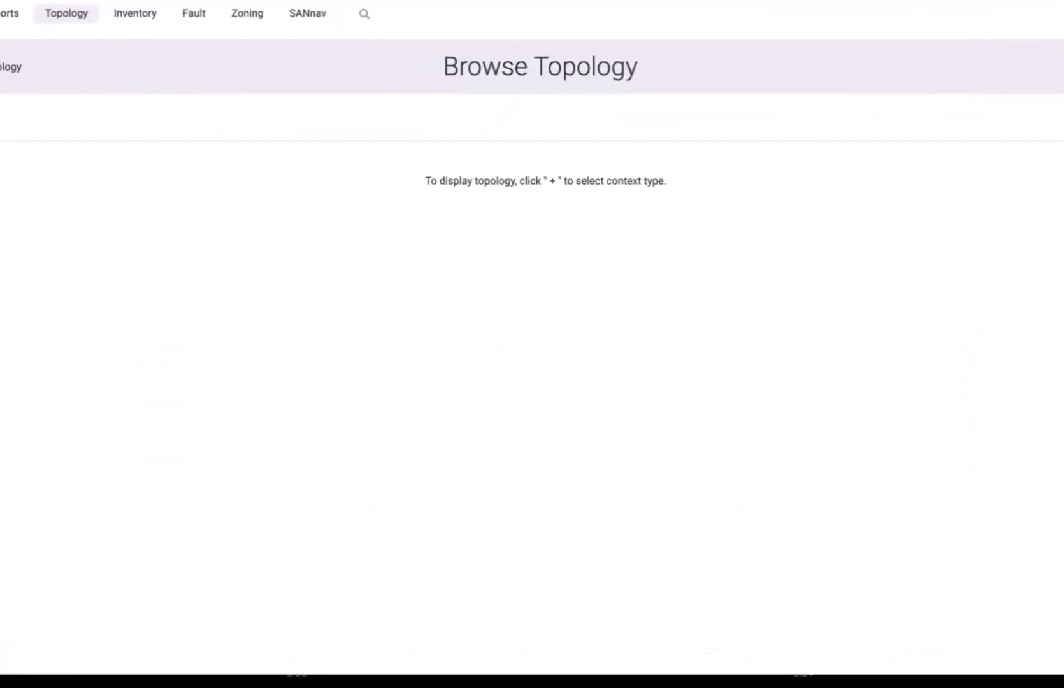
{"action": "left_click", "coordinate": [415, 217]}
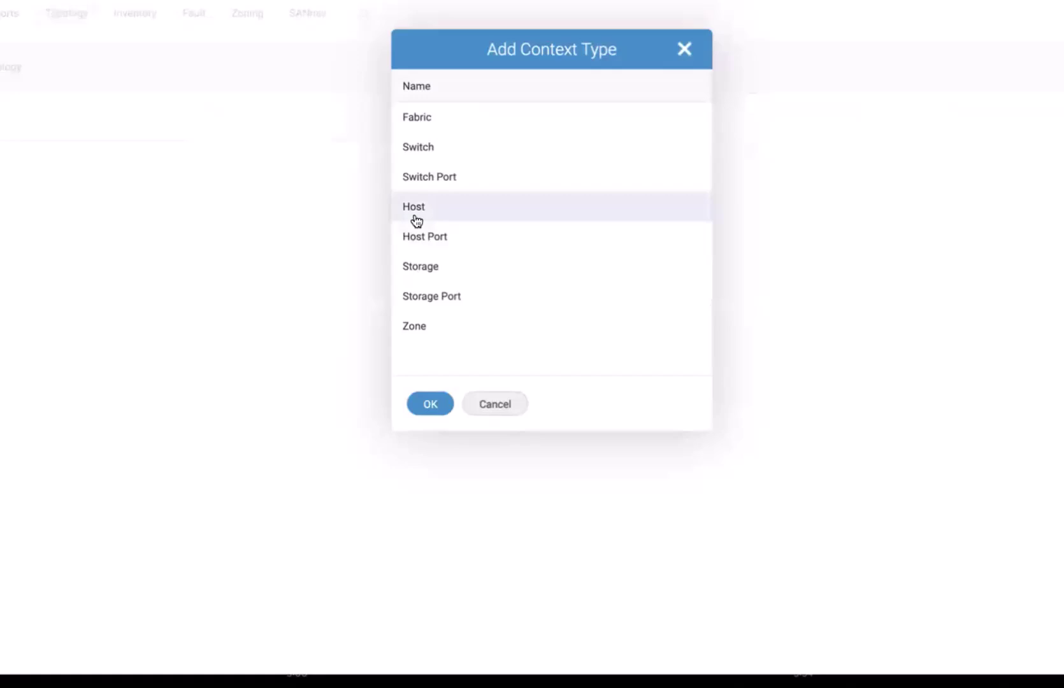
{"action": "left_click", "coordinate": [432, 404]}
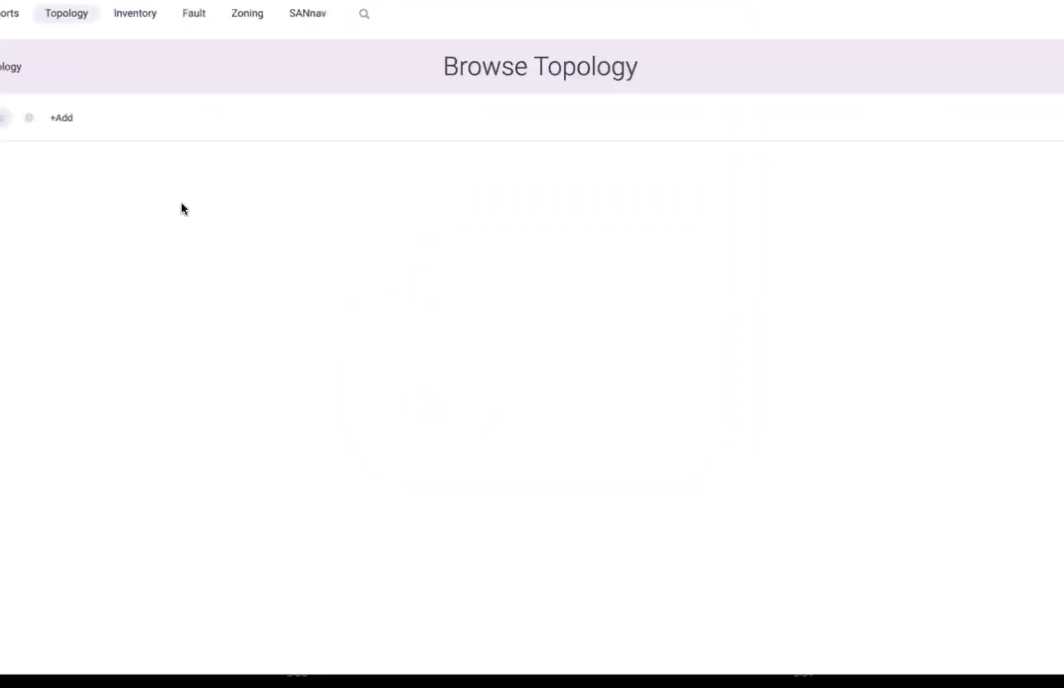
{"action": "left_click", "coordinate": [3, 124]}
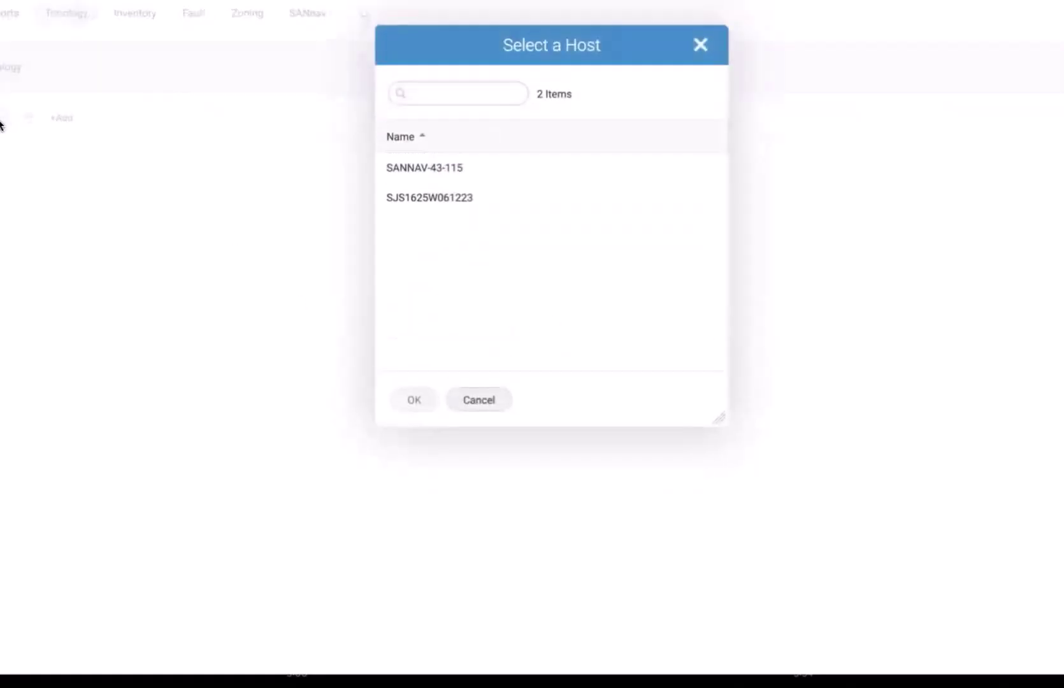
{"action": "left_click", "coordinate": [426, 174]}
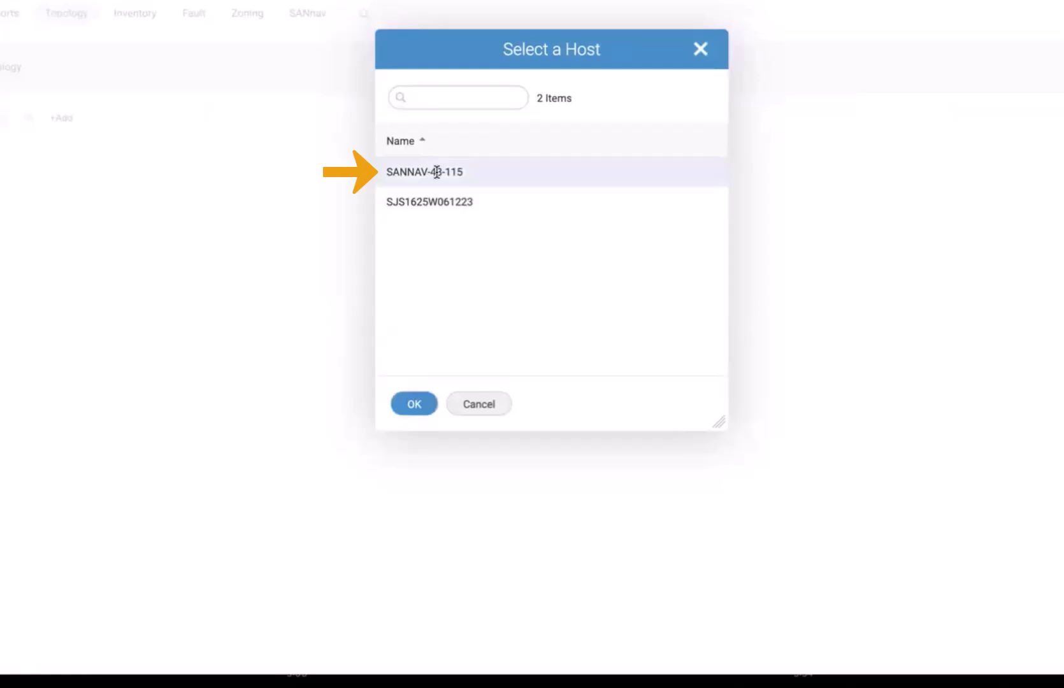
{"action": "left_click", "coordinate": [414, 404]}
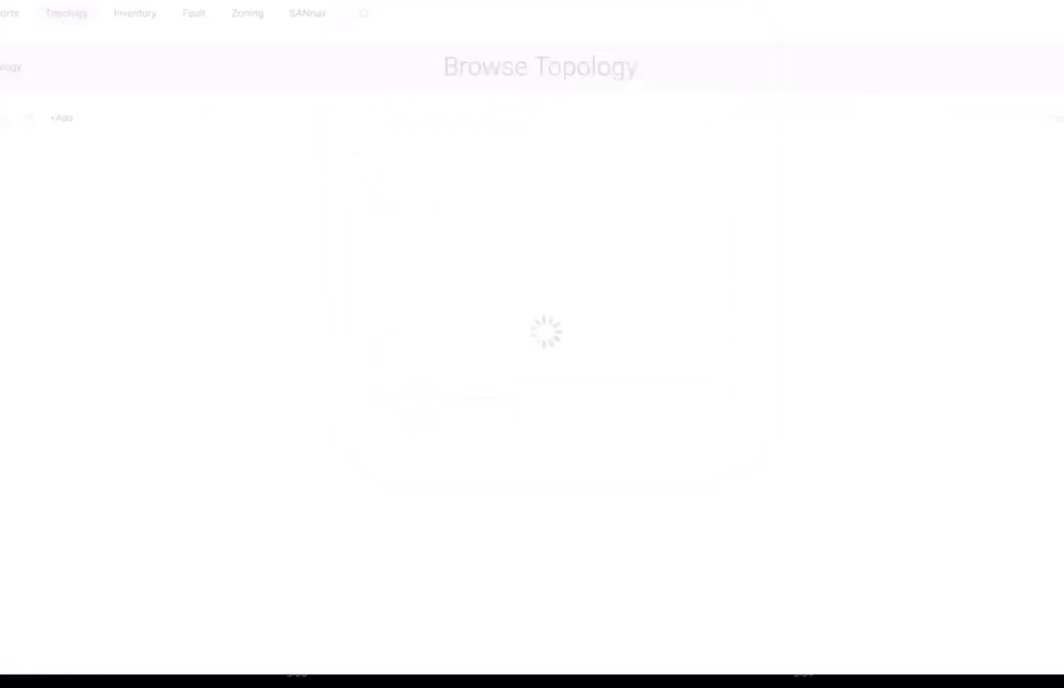
{"action": "left_click_drag", "start_coordinate": [214, 388], "coordinate": [135, 324]}
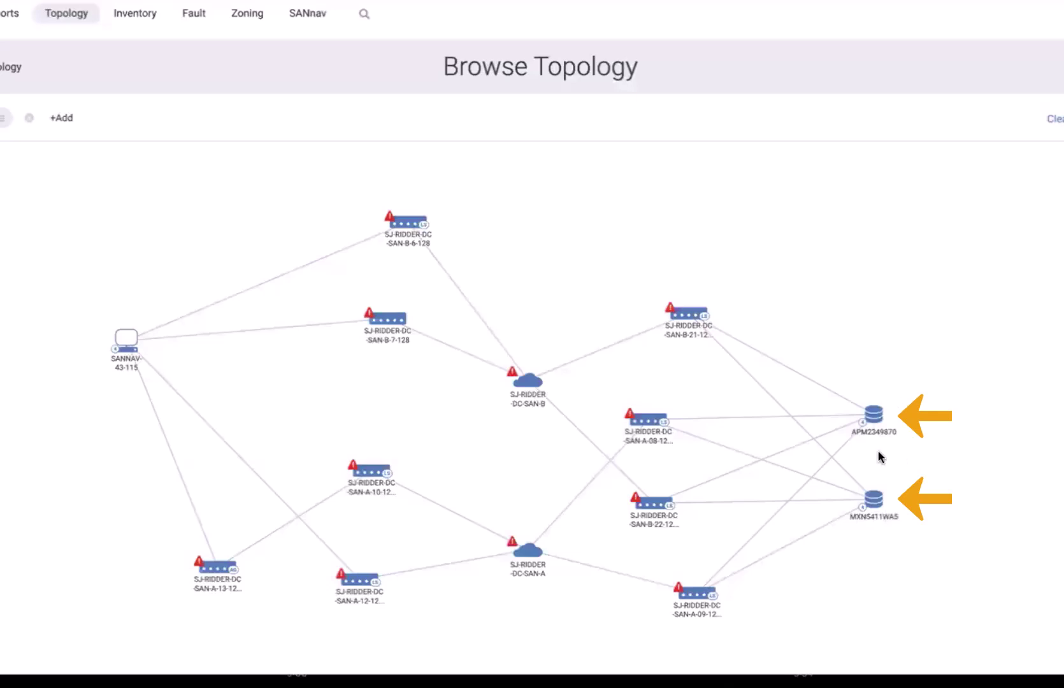
- Switch the topology to host SJS1625W061223, then view the SAN-A zone configurations
{"action": "left_click", "coordinate": [3, 120]}
{"action": "left_click", "coordinate": [442, 202]}
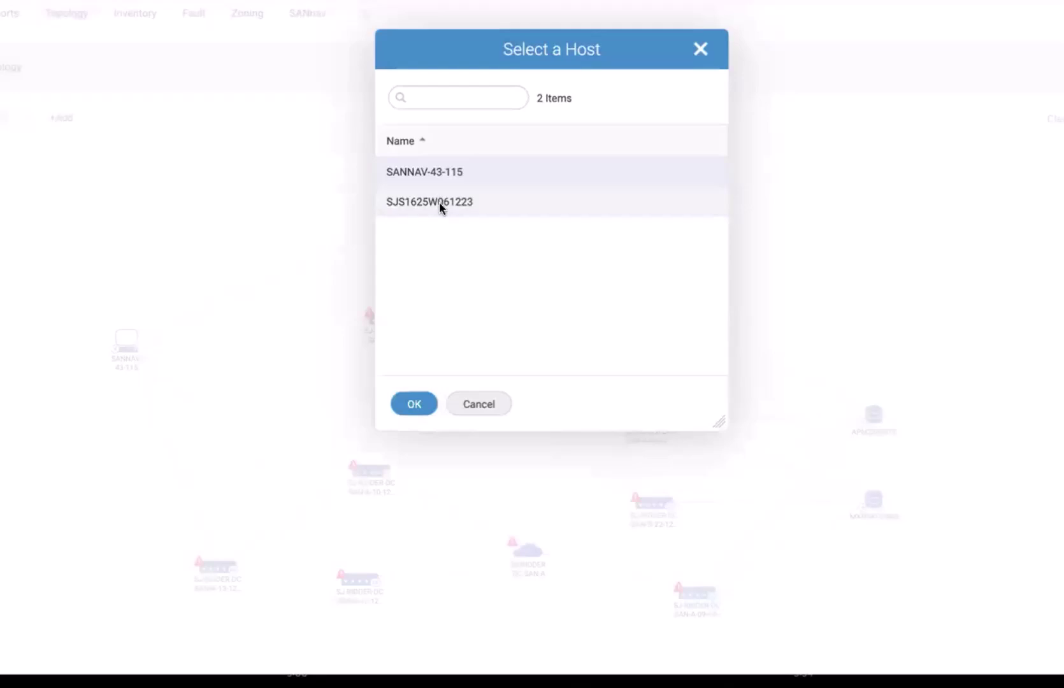
{"action": "left_click", "coordinate": [414, 405]}
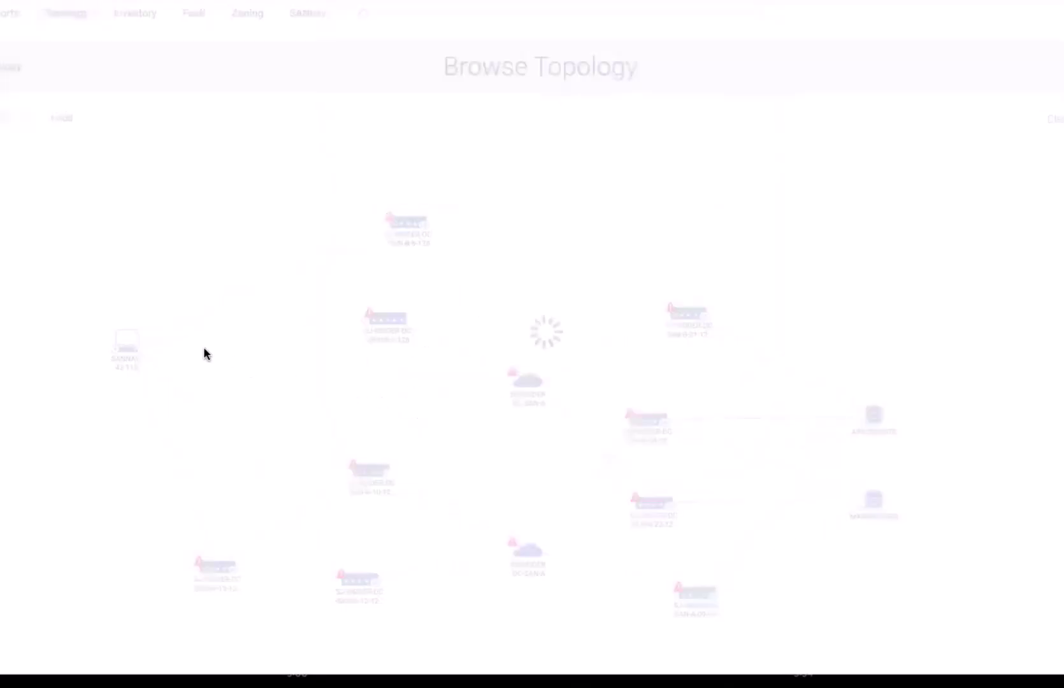
{"action": "left_click_drag", "start_coordinate": [212, 403], "coordinate": [159, 385]}
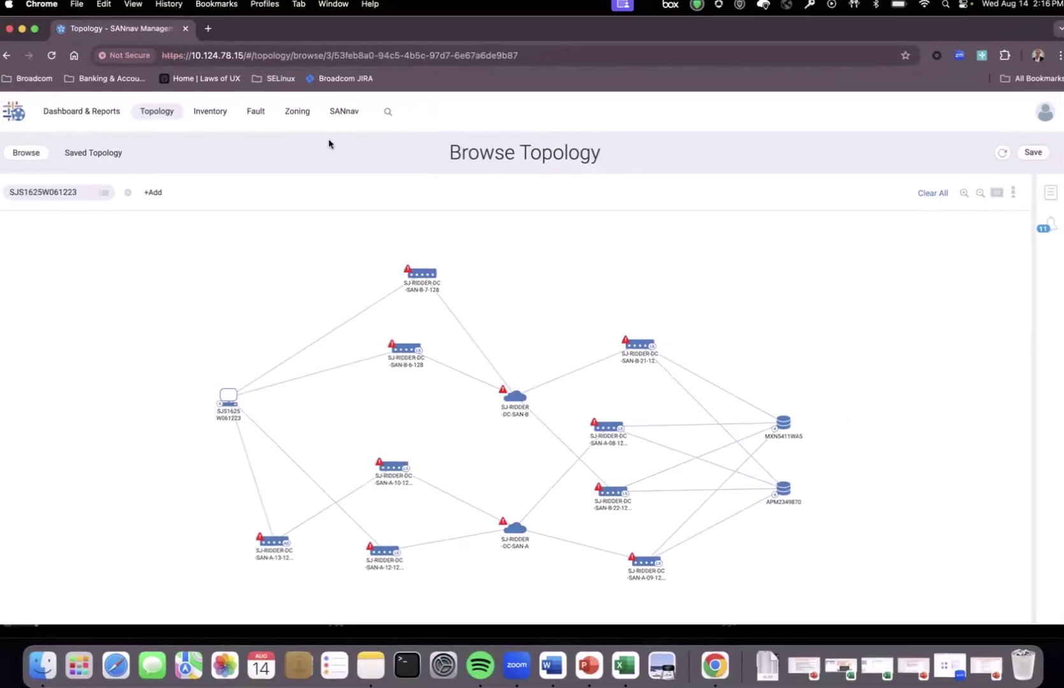
{"action": "left_click", "coordinate": [304, 123]}
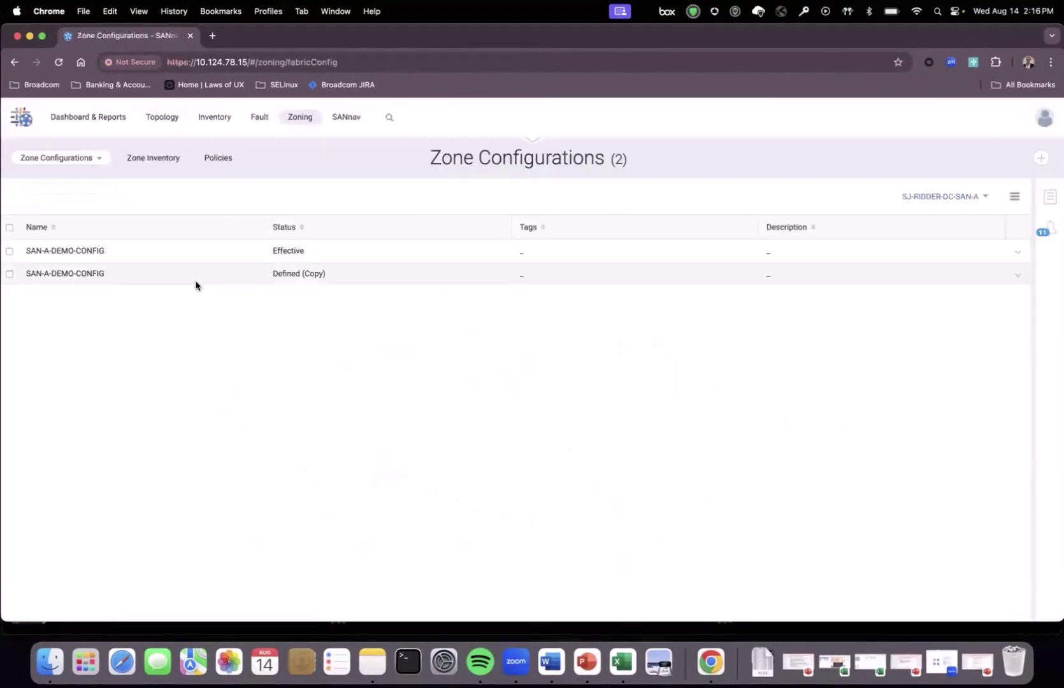
{"action": "left_click", "coordinate": [86, 252]}
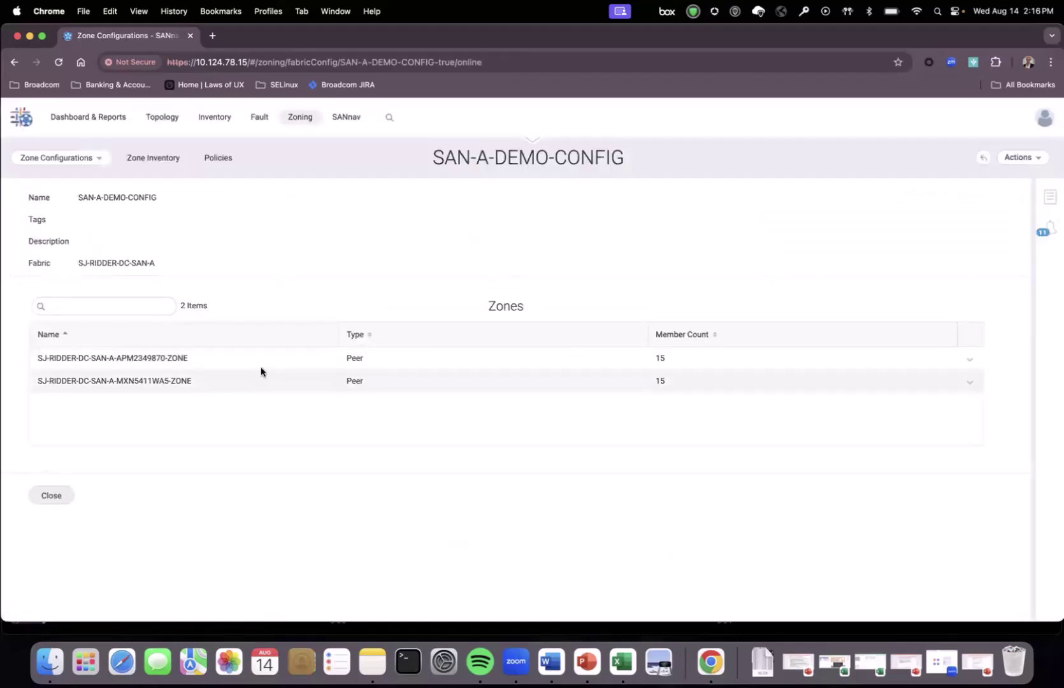
{"action": "left_click", "coordinate": [968, 361]}
{"action": "left_click", "coordinate": [941, 383]}
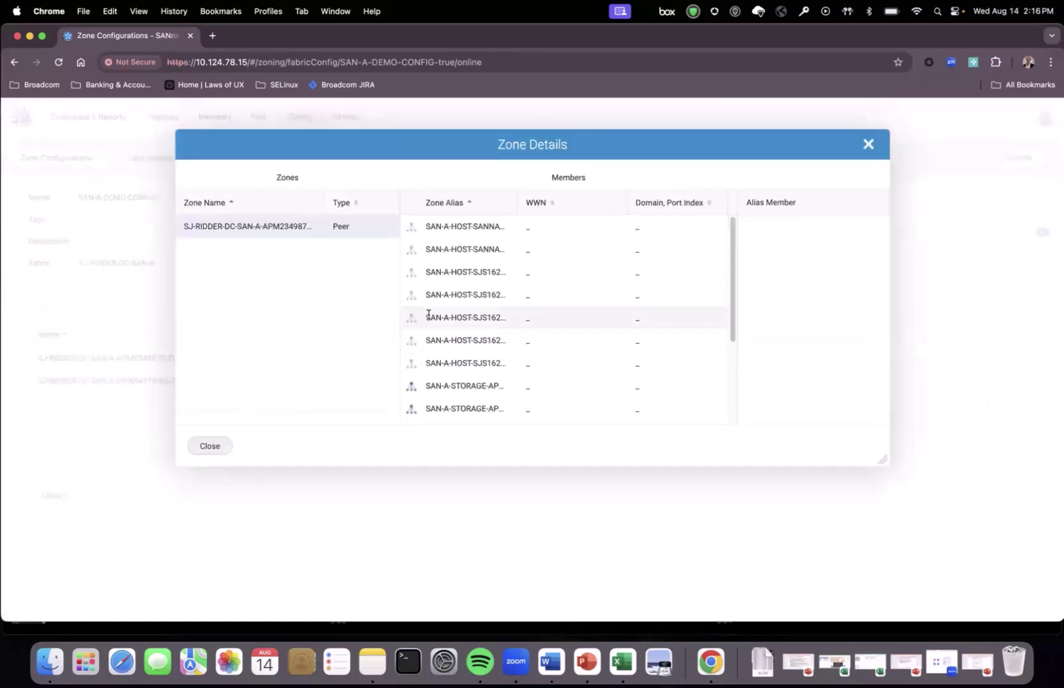
{"action": "scroll", "coordinate": [491, 287], "scroll_direction": "down", "scroll_amount": 2}
{"action": "scroll", "coordinate": [488, 322], "scroll_direction": "down", "scroll_amount": 4}
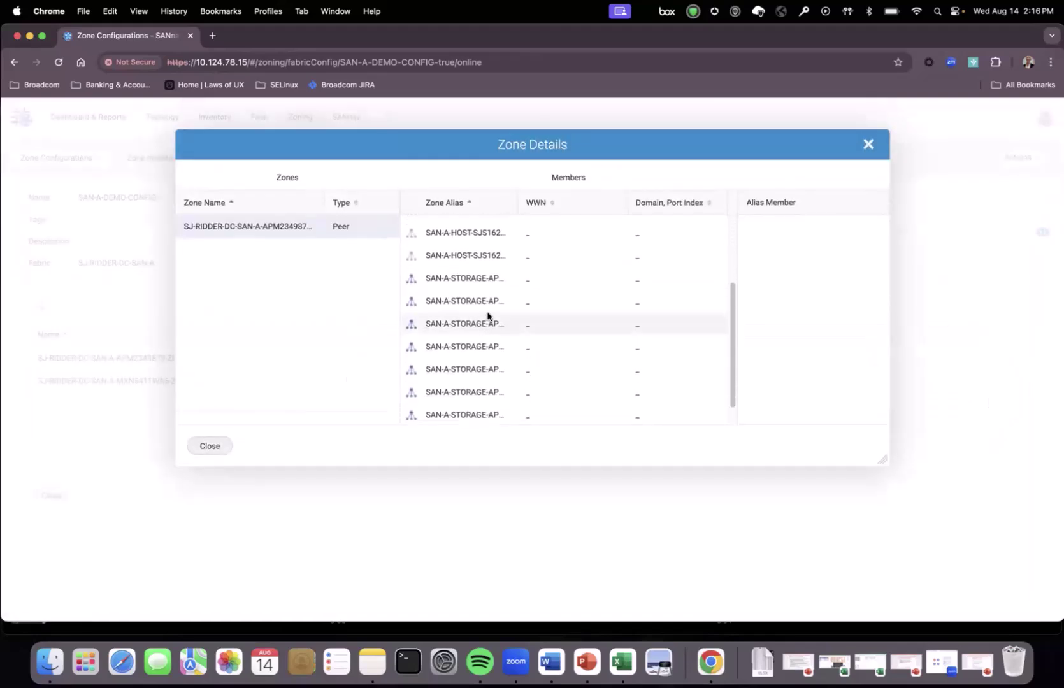
{"action": "scroll", "coordinate": [476, 327], "scroll_direction": "up", "scroll_amount": 5}
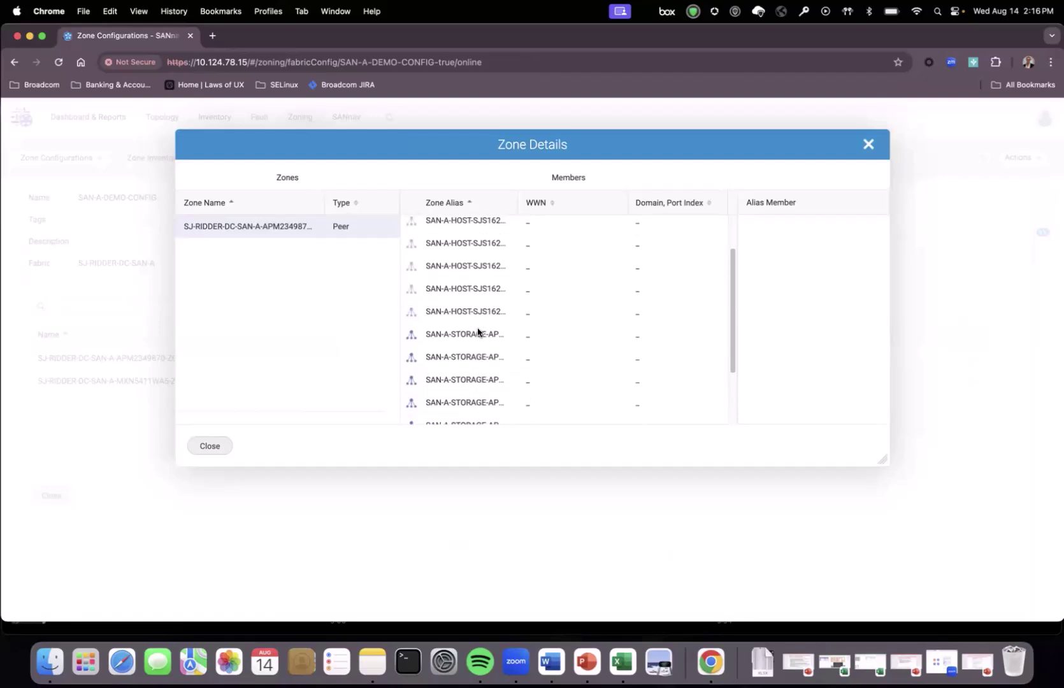
{"action": "left_click_drag", "start_coordinate": [517, 202], "coordinate": [585, 202]}
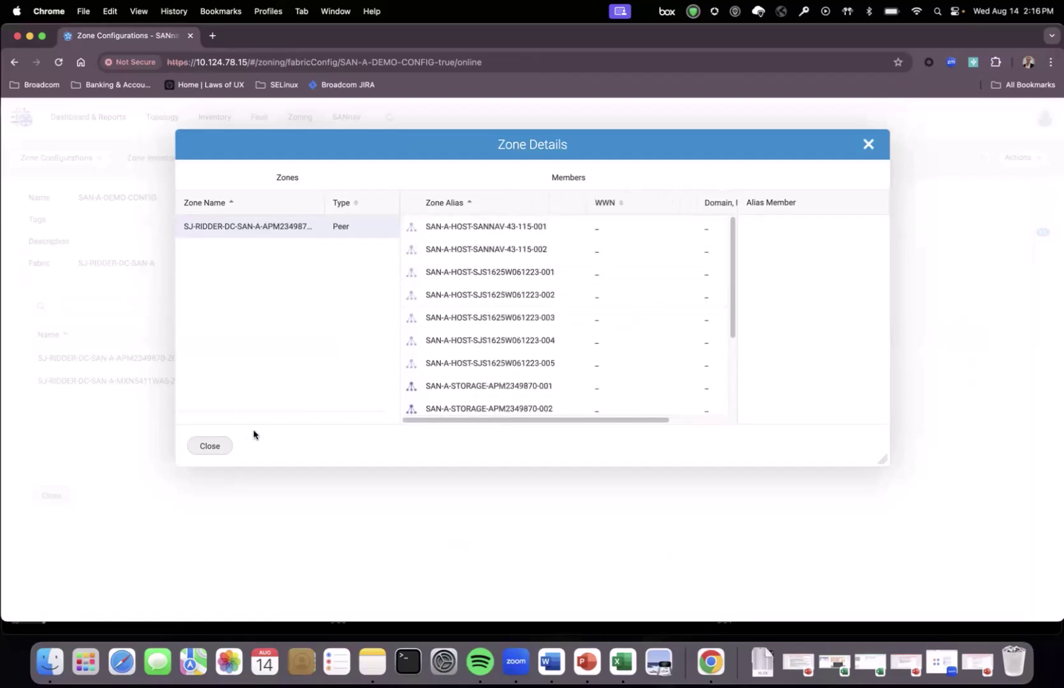
{"action": "left_click", "coordinate": [220, 445]}
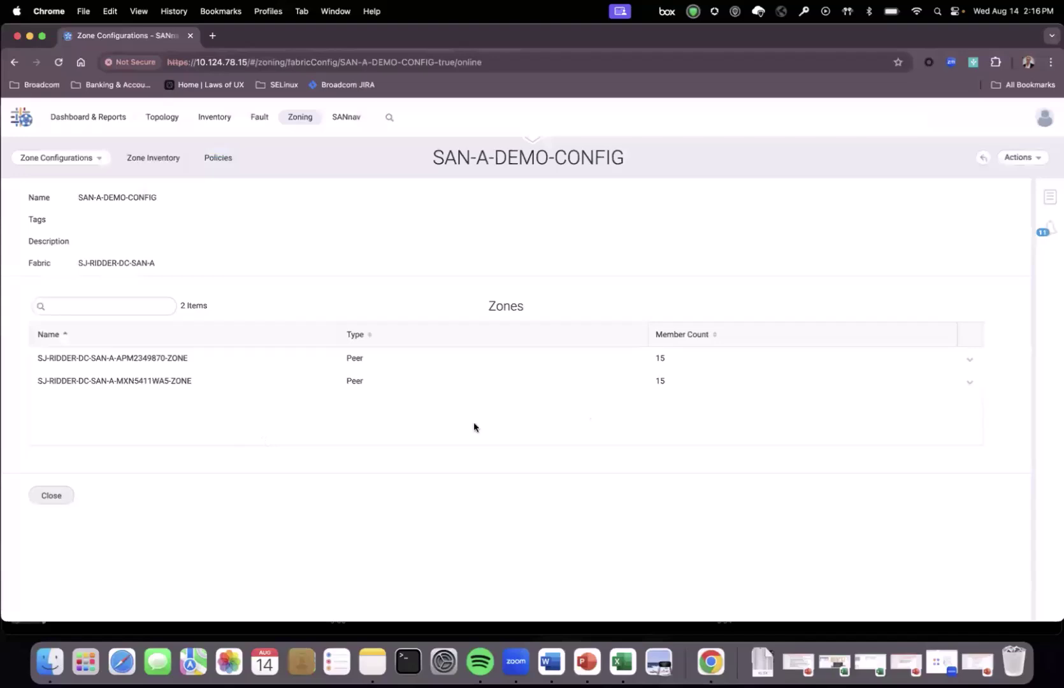
{"action": "left_click", "coordinate": [970, 361]}
{"action": "left_click", "coordinate": [956, 383]}
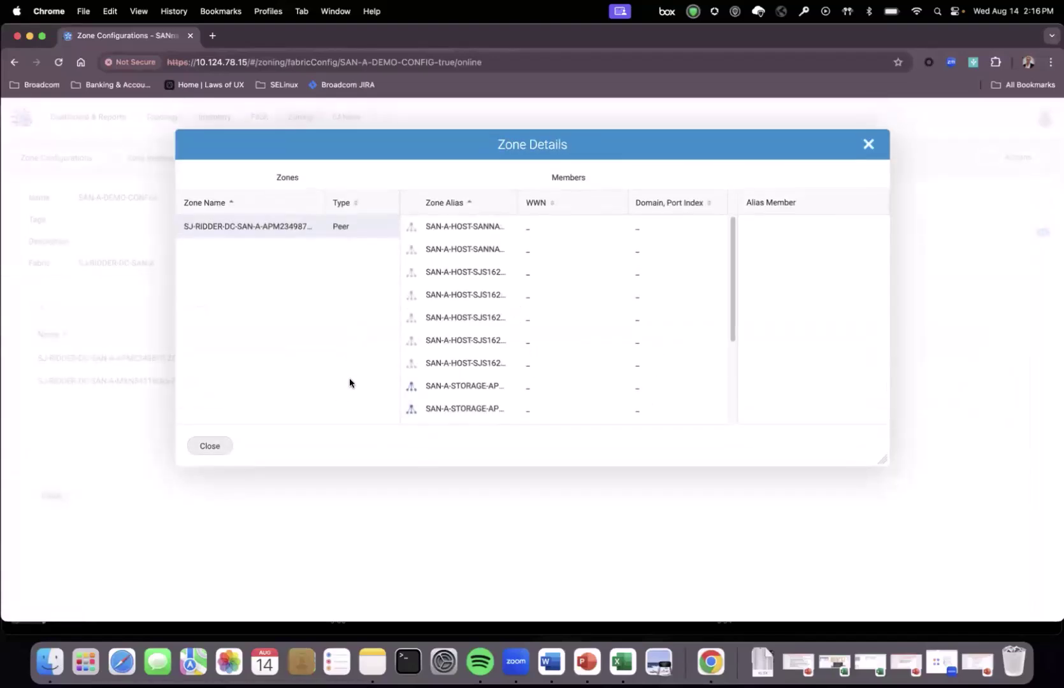
{"action": "scroll", "coordinate": [484, 281], "scroll_direction": "down", "scroll_amount": 3}
{"action": "scroll", "coordinate": [484, 281], "scroll_direction": "down", "scroll_amount": 3}
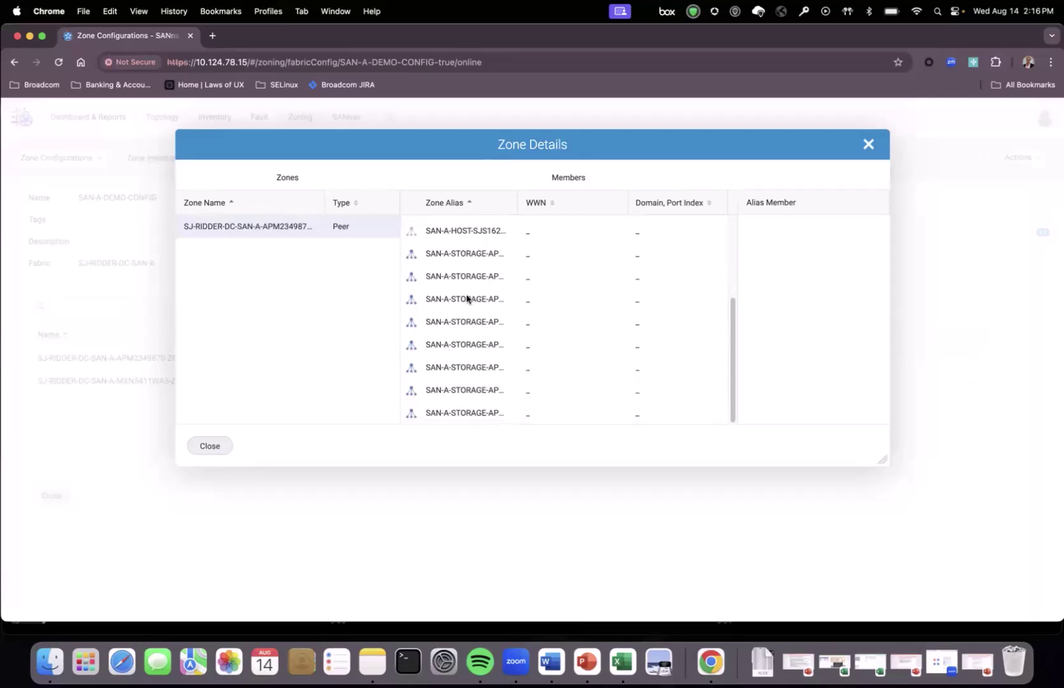
{"action": "scroll", "coordinate": [443, 341], "scroll_direction": "up", "scroll_amount": 5}
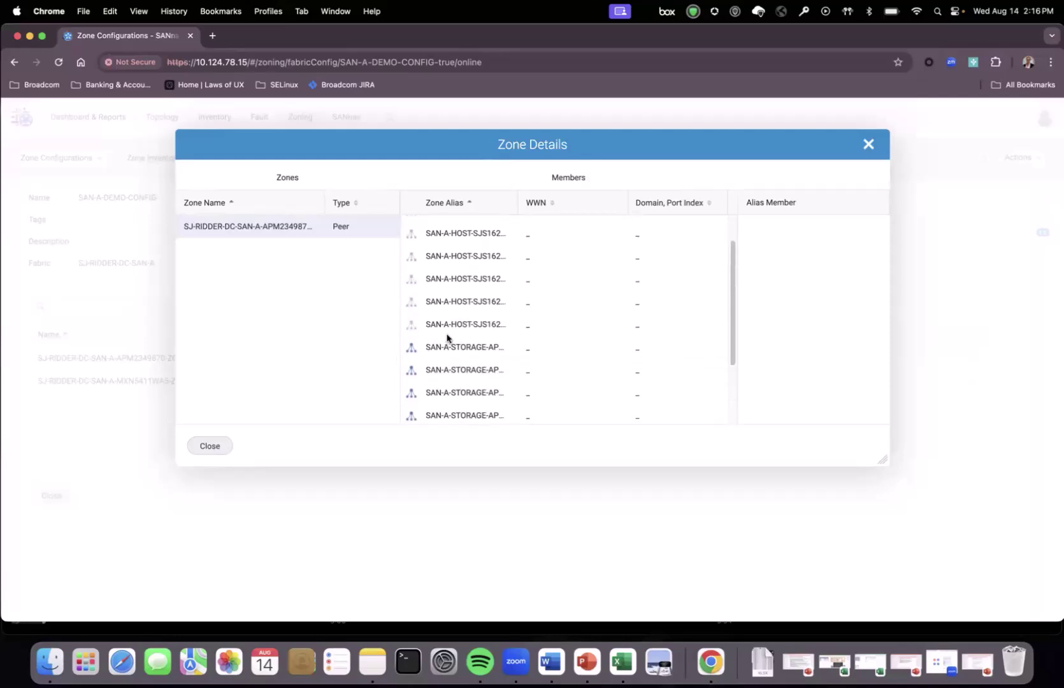
{"action": "left_click_drag", "start_coordinate": [515, 207], "coordinate": [553, 206]}
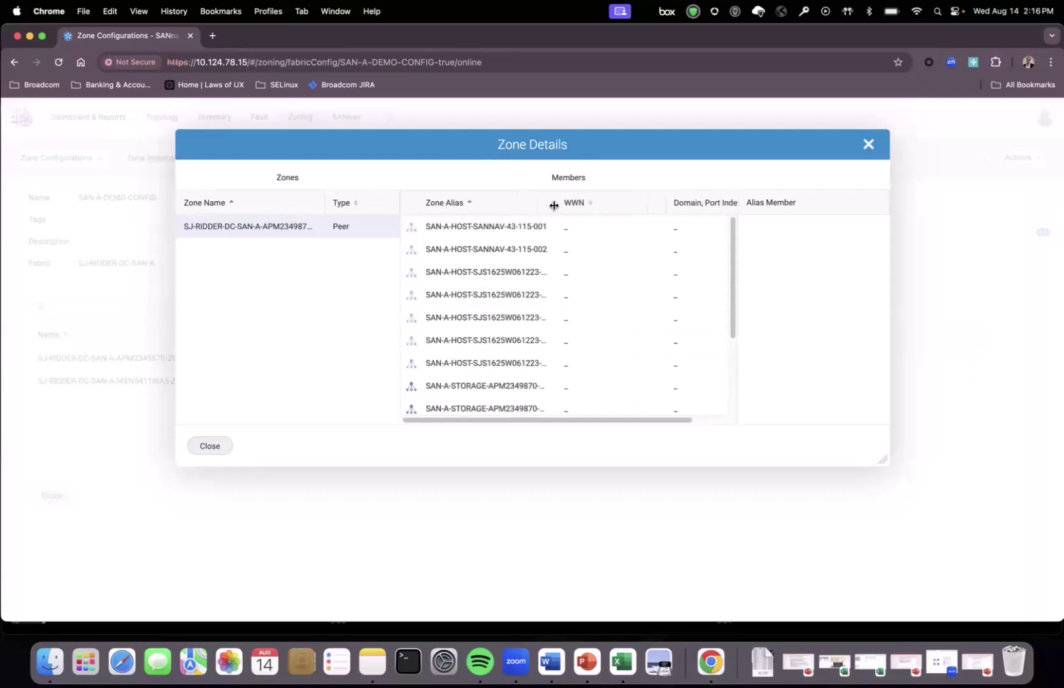
{"action": "left_click", "coordinate": [208, 449]}
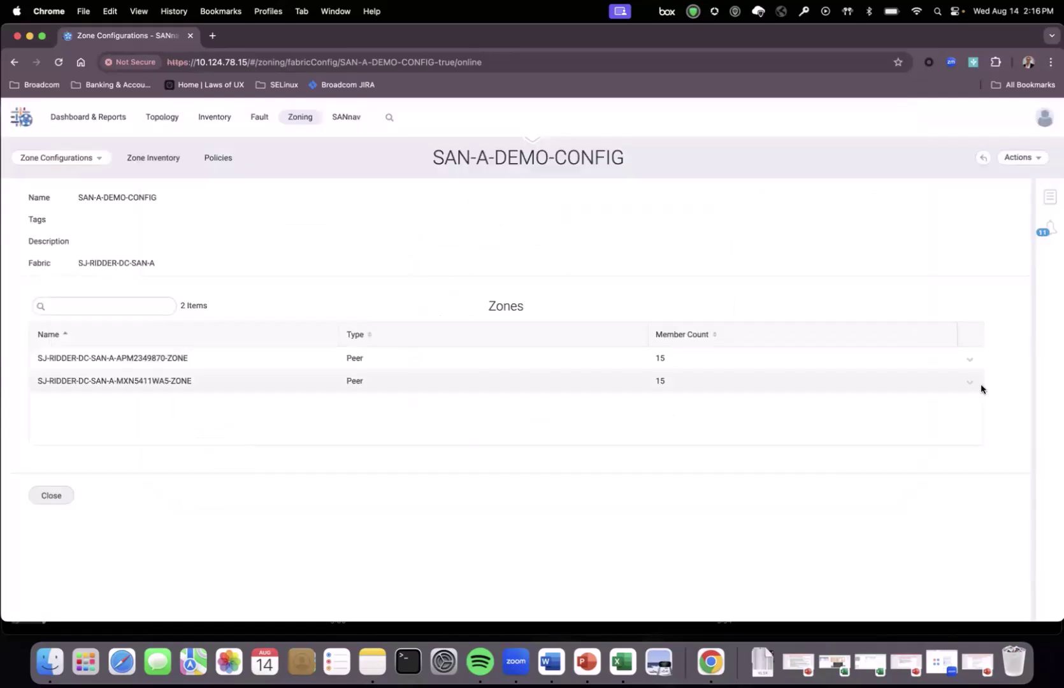
{"action": "left_click", "coordinate": [972, 384]}
{"action": "left_click", "coordinate": [944, 404]}
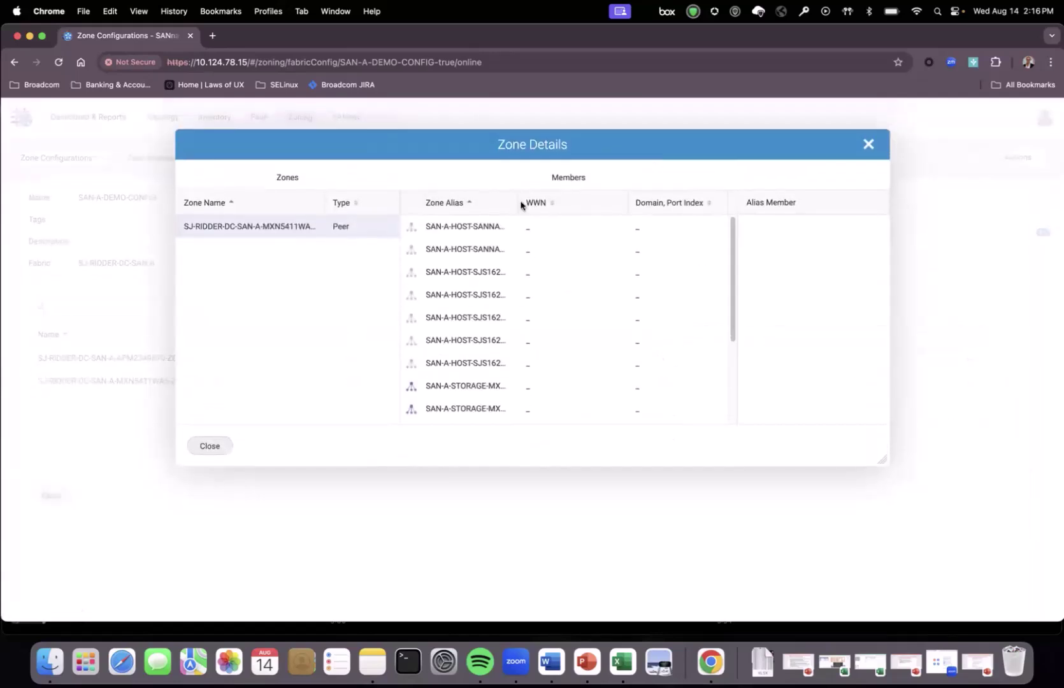
{"action": "left_click_drag", "start_coordinate": [516, 202], "coordinate": [570, 202]}
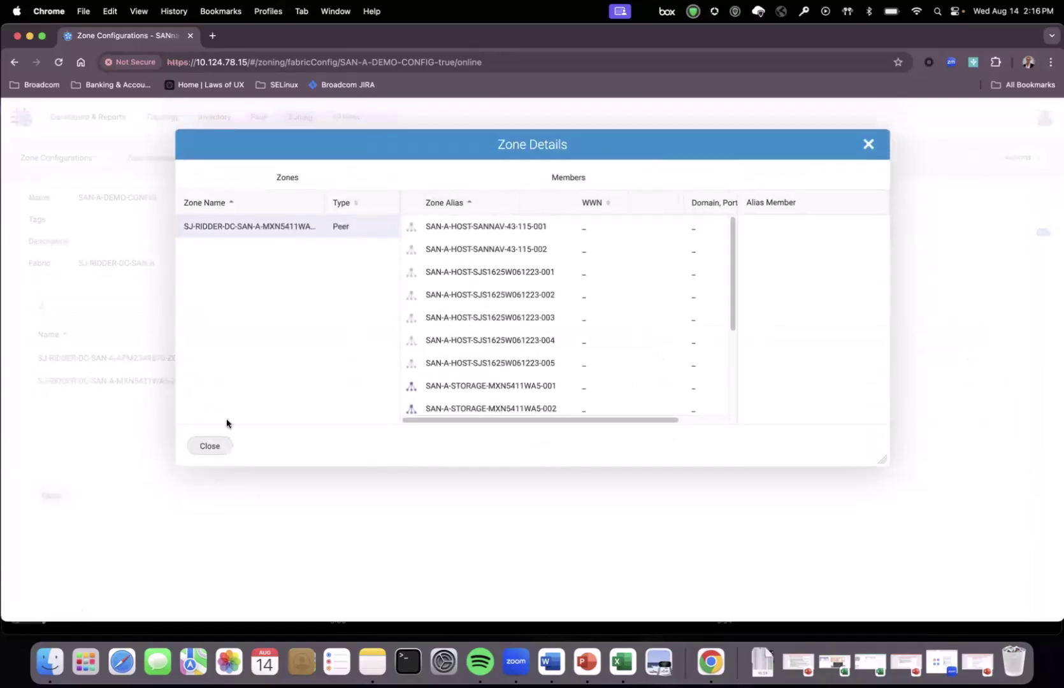
{"action": "left_click", "coordinate": [203, 447]}
{"action": "left_click", "coordinate": [60, 497]}
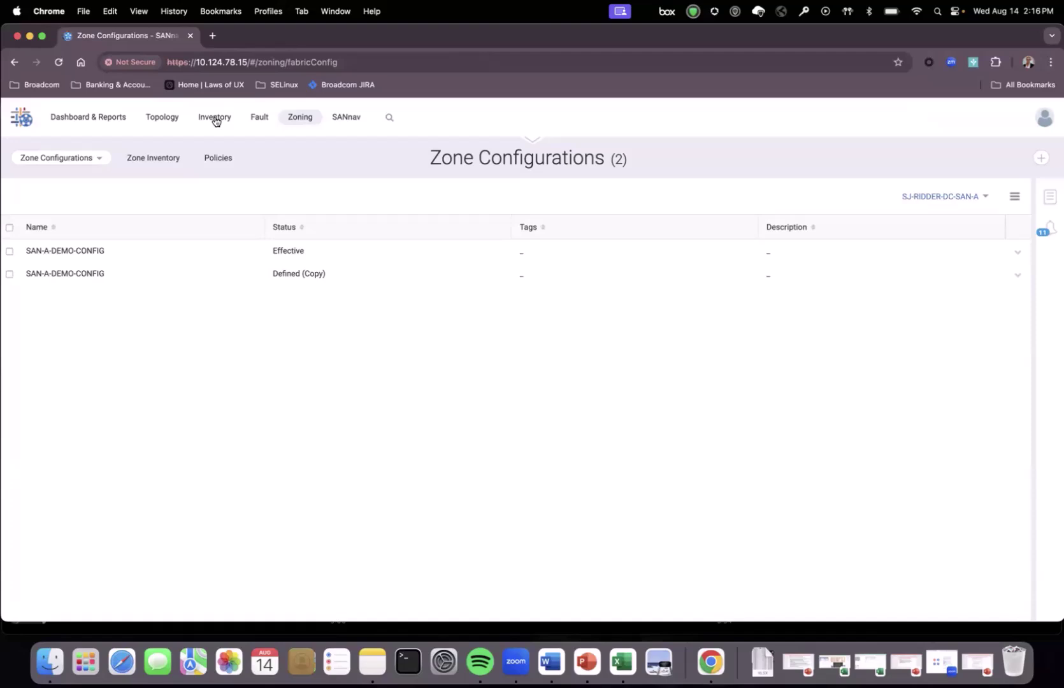
- Select all four ports of host SANNAV-43-115 and list their Investigate, Create Zone, Show in Topology actions
{"action": "left_click", "coordinate": [216, 117]}
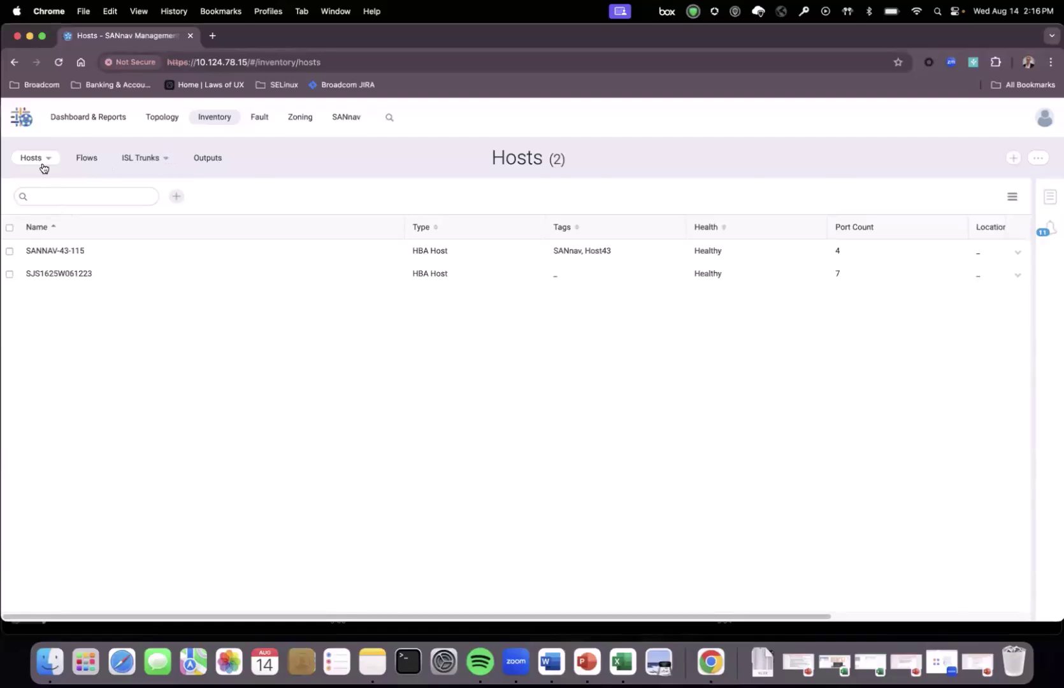
{"action": "left_click", "coordinate": [60, 251]}
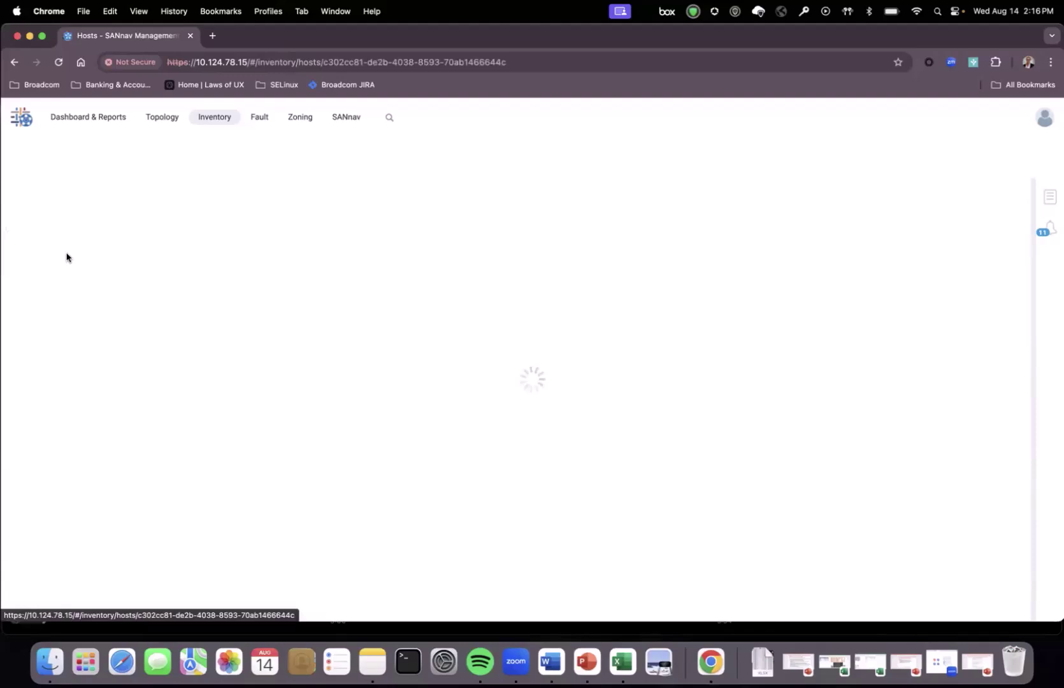
{"action": "left_click", "coordinate": [37, 370]}
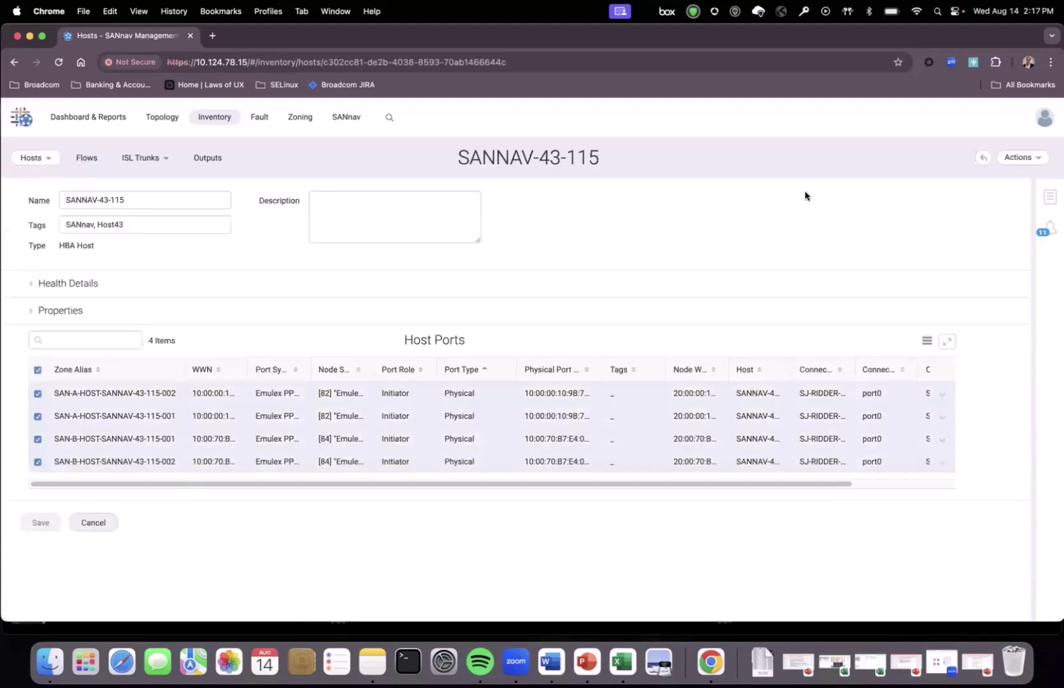
{"action": "left_click", "coordinate": [1022, 158]}
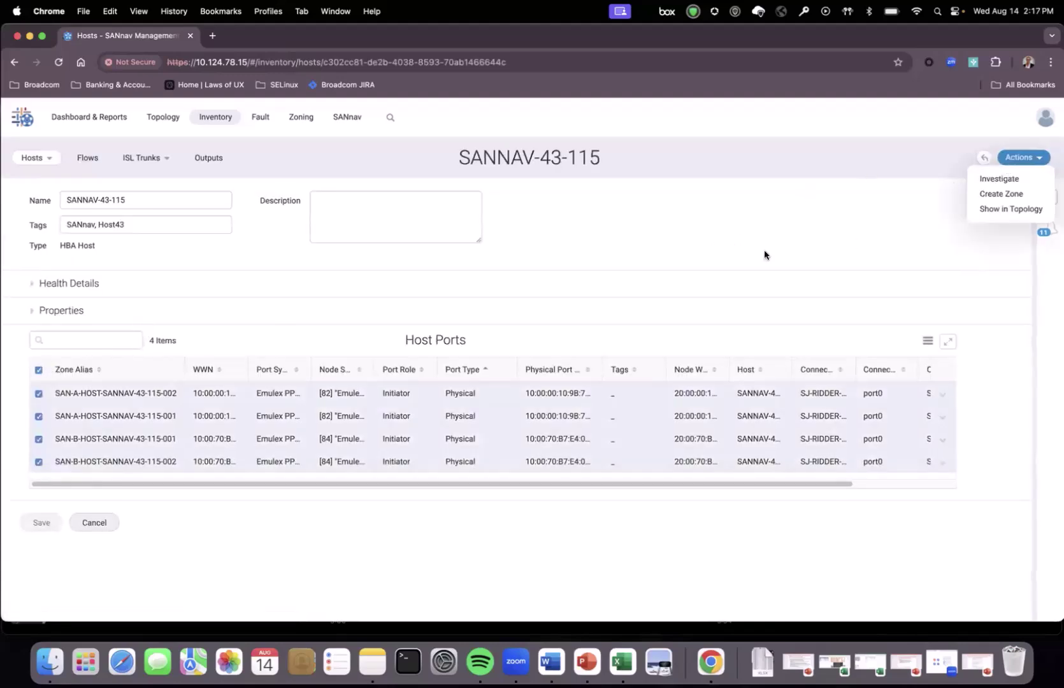